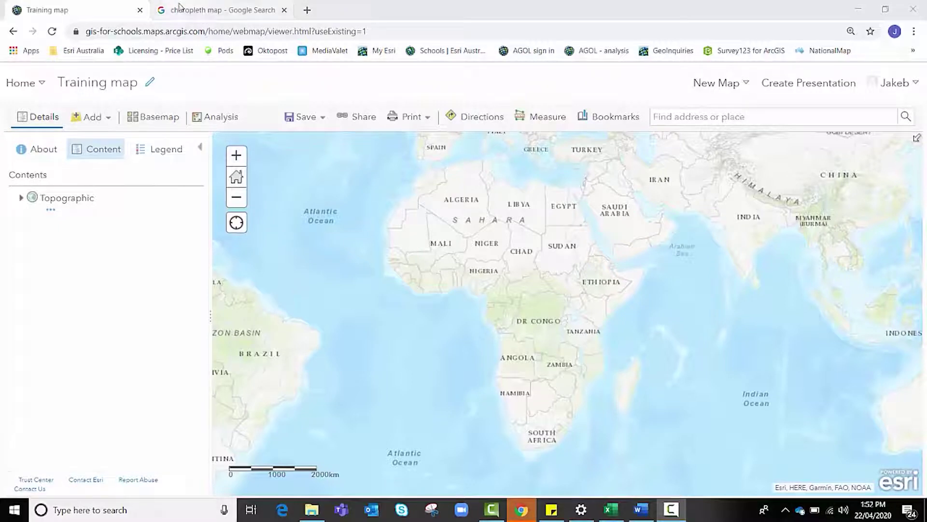
left_click(193, 13)
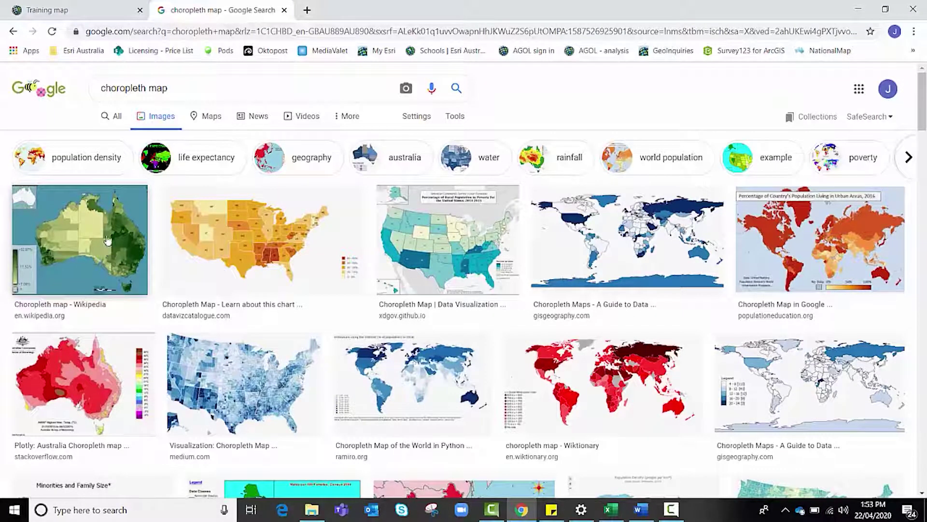
left_click(82, 11)
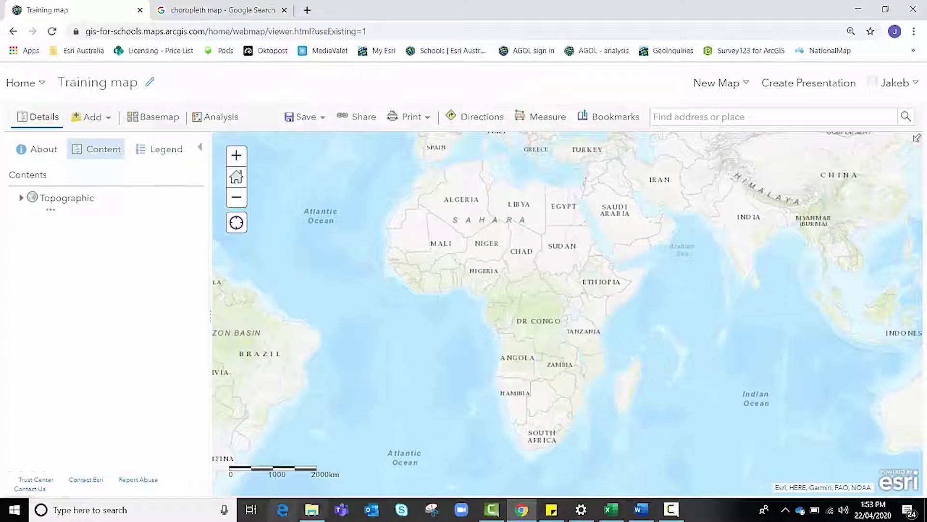
left_click(312, 509)
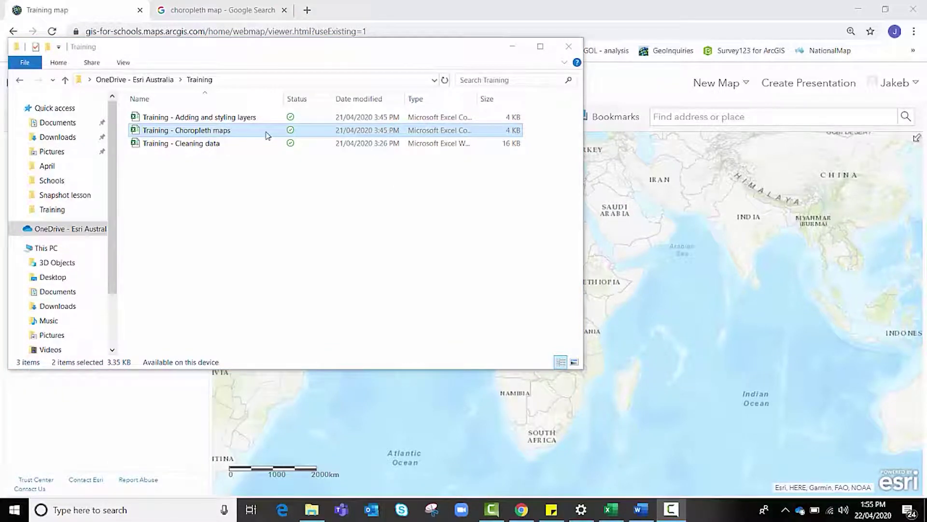
left_click(159, 428)
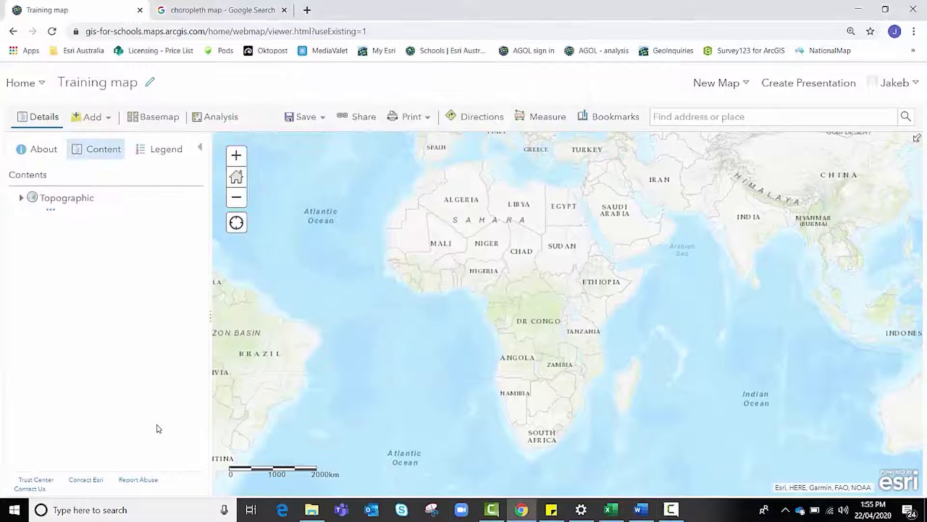
- Import the 'Training - Choropleth maps' CSV from a local file as a layer
left_click(107, 119)
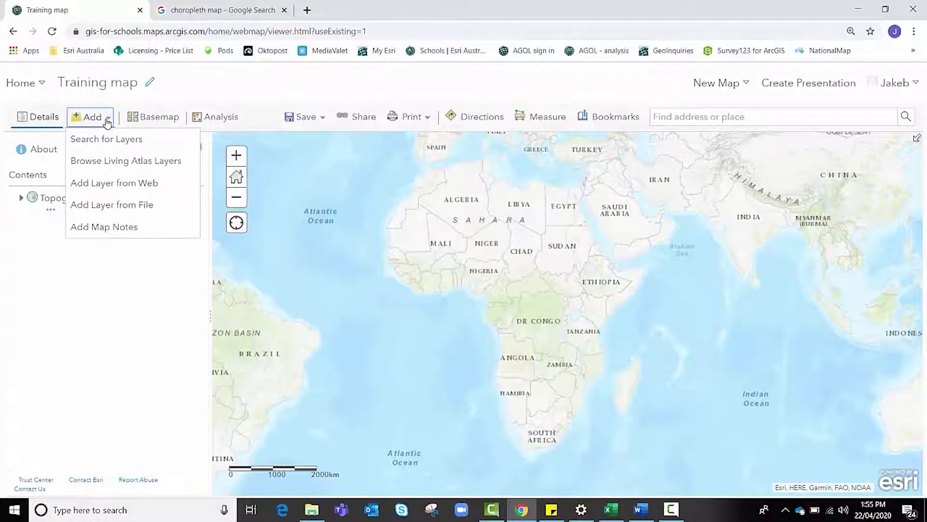
left_click(107, 207)
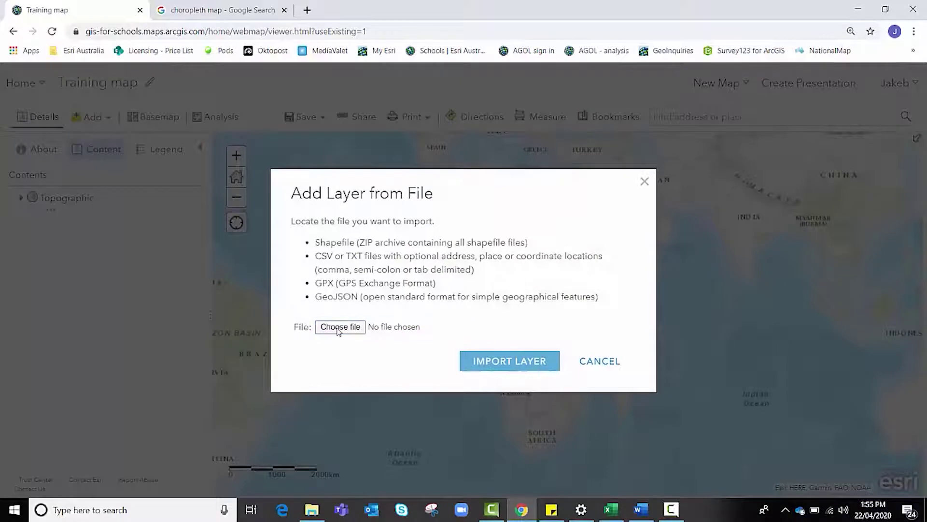
left_click(339, 327)
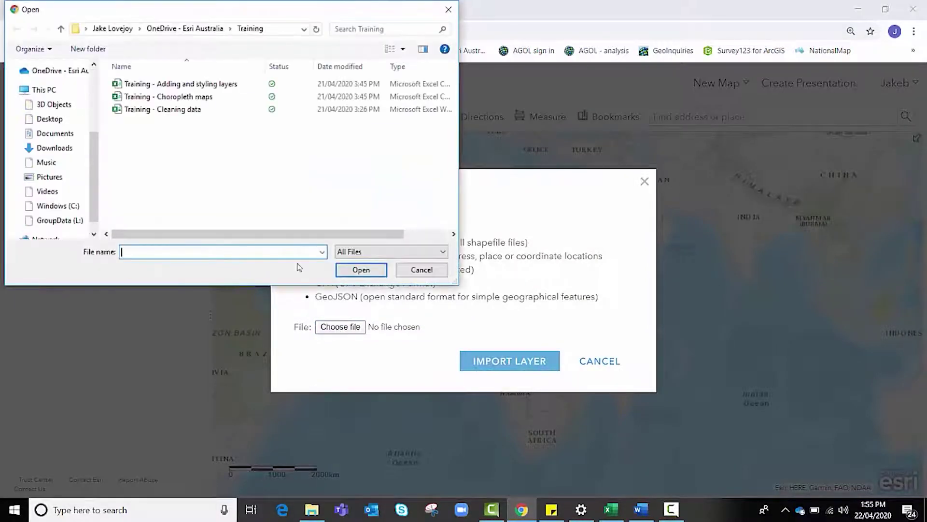
left_click(271, 97)
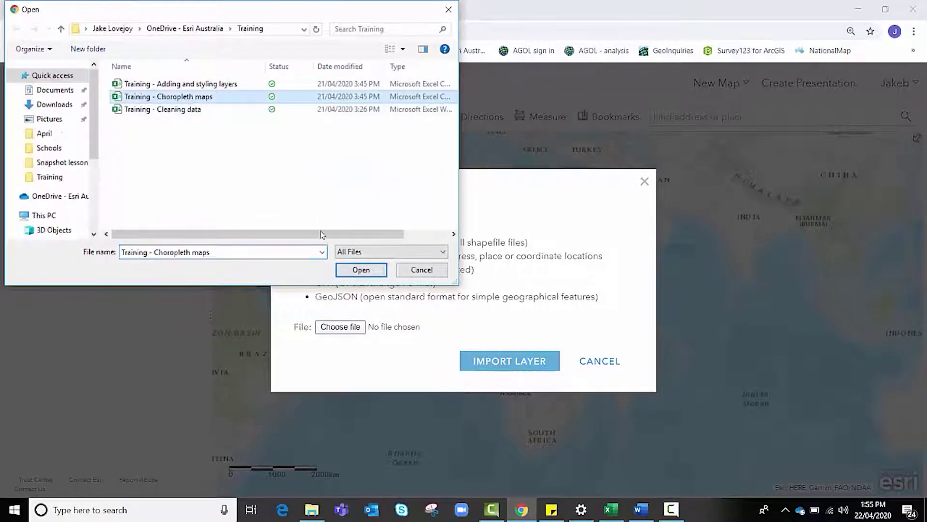
left_click(361, 270)
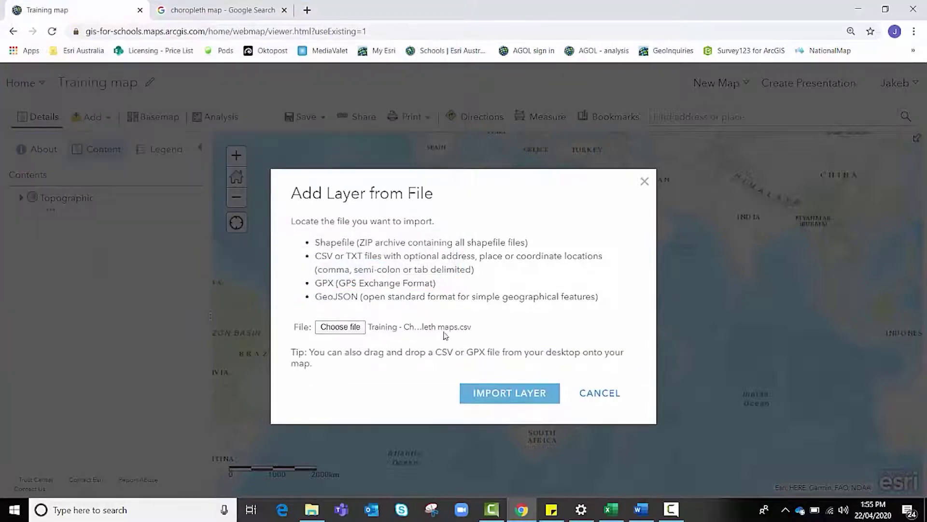
left_click(483, 390)
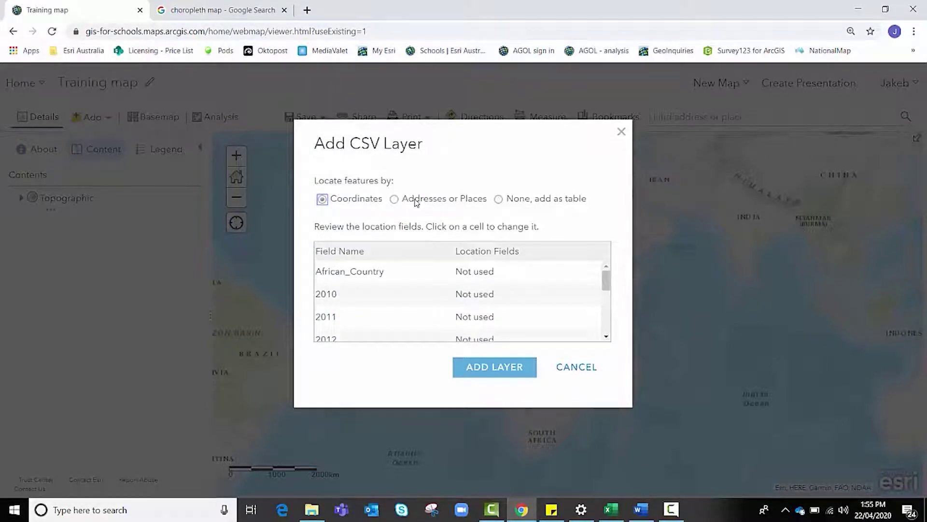
- Locate rows by place names across the World, with African_Country as Country, and add the layer
left_click(415, 201)
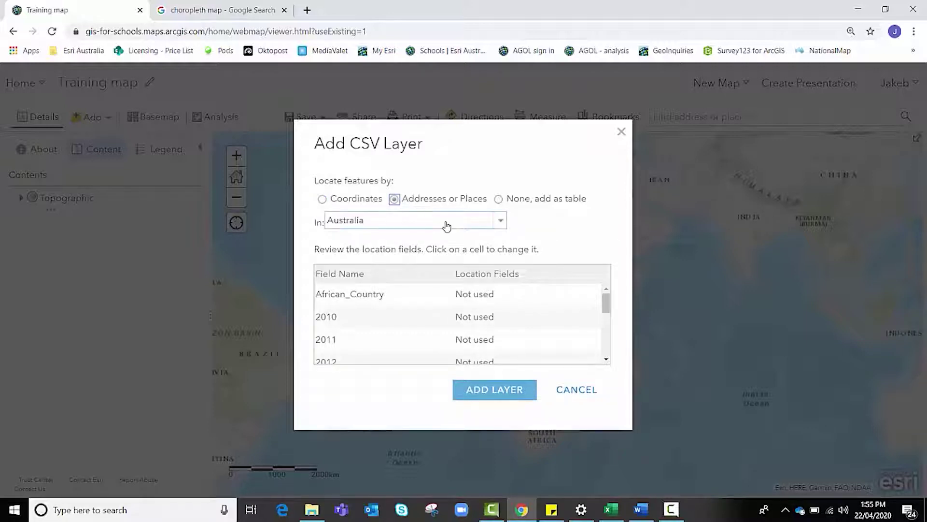
left_click(447, 223)
key("w")
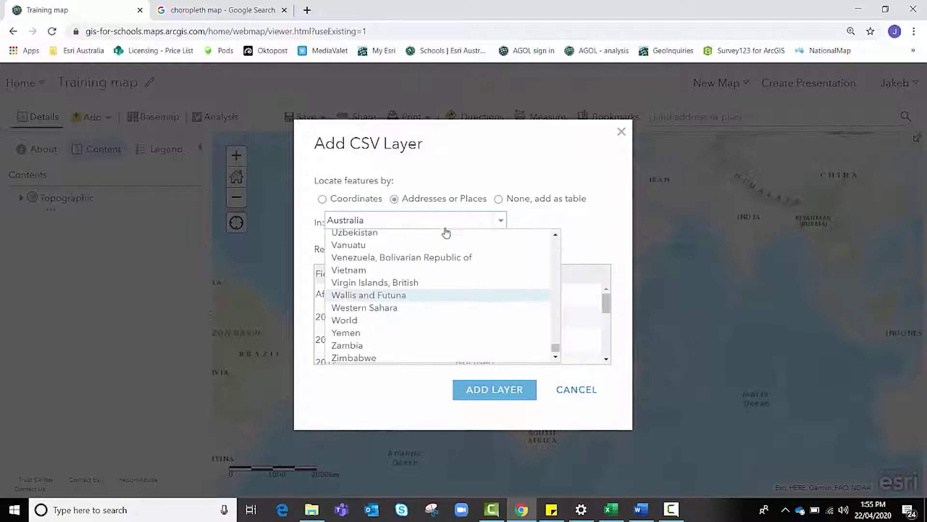
left_click(392, 323)
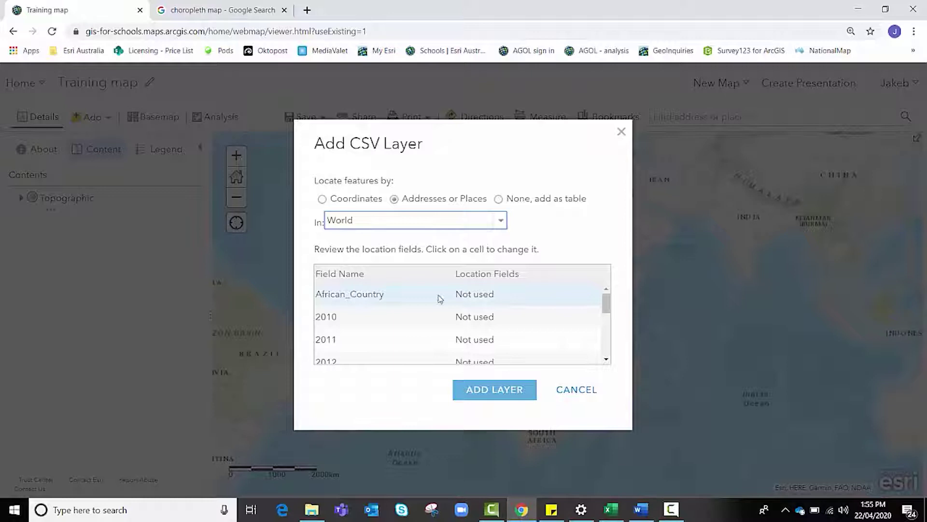
left_click(473, 297)
left_click(475, 298)
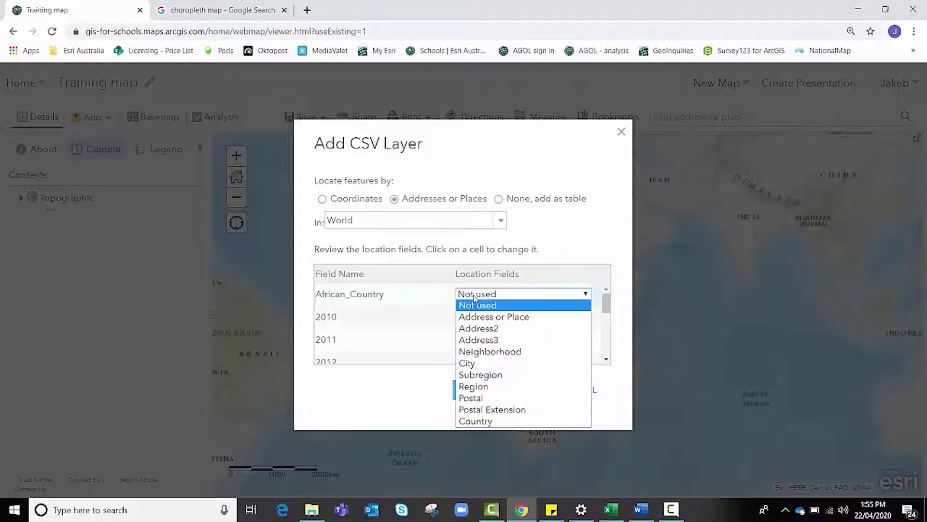
left_click(484, 421)
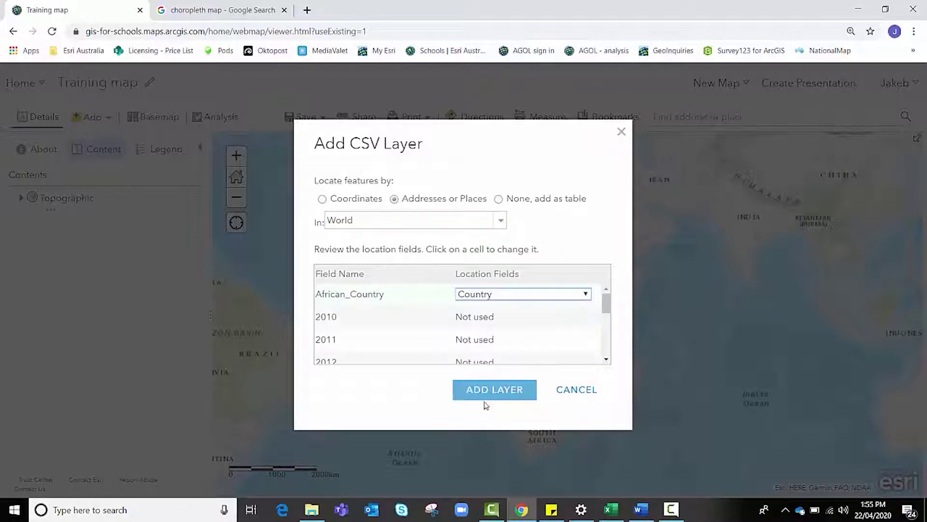
left_click(488, 394)
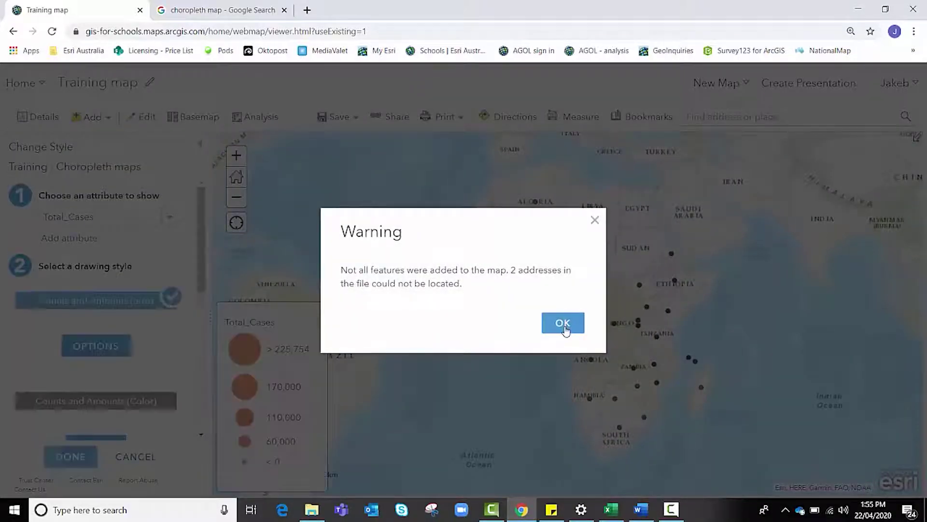
left_click(563, 323)
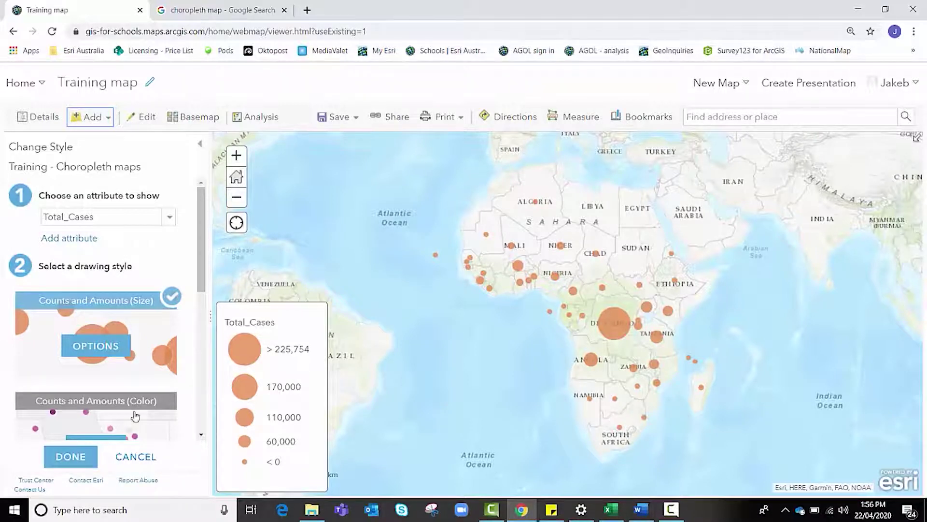
- Search all of ArcGIS Online for 'world countries' and add World Countries (Generalized)
left_click(75, 461)
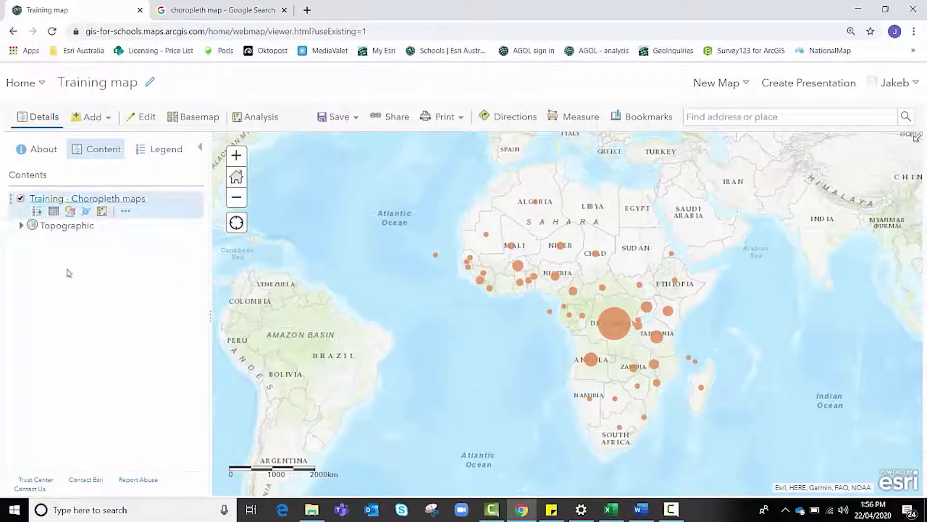
left_click(108, 120)
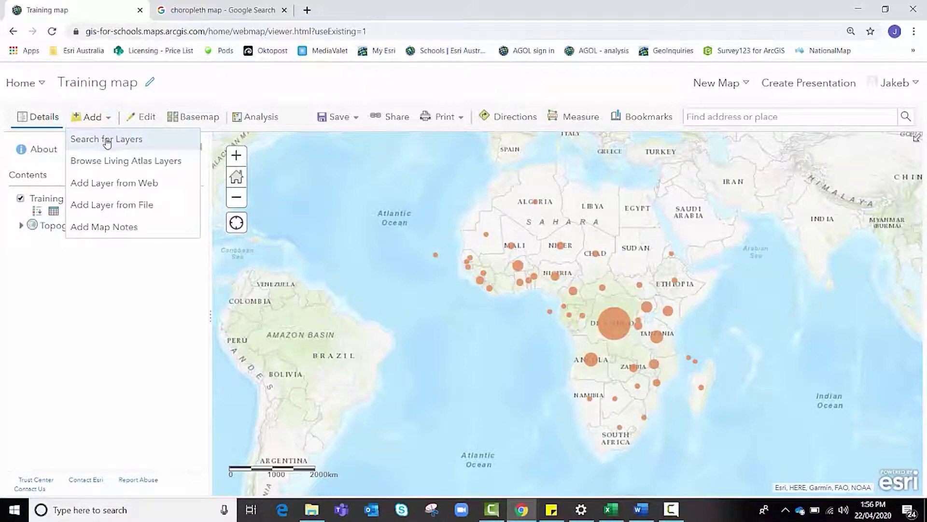
left_click(107, 141)
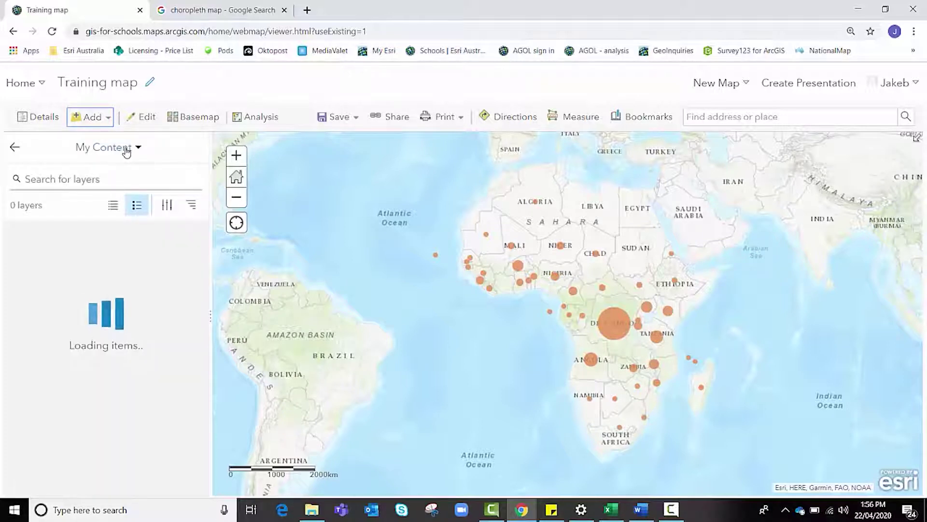
left_click(129, 149)
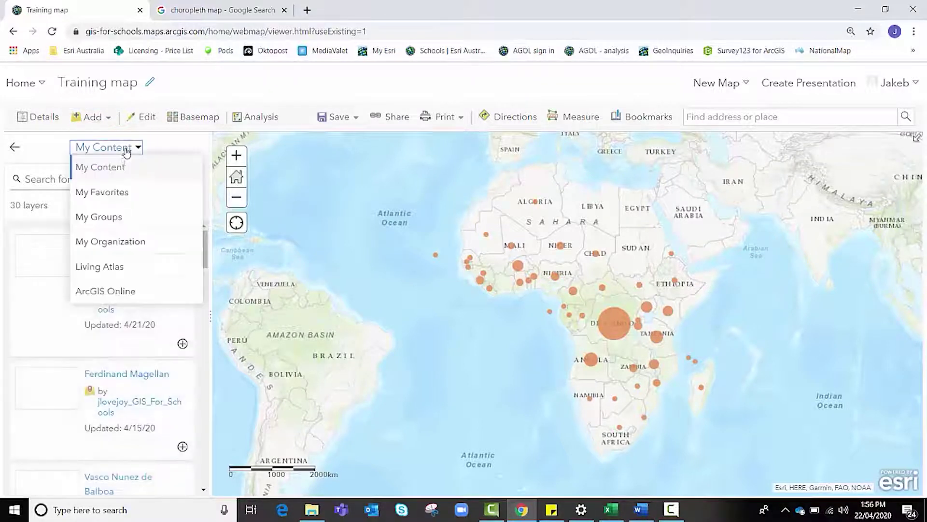
left_click(108, 293)
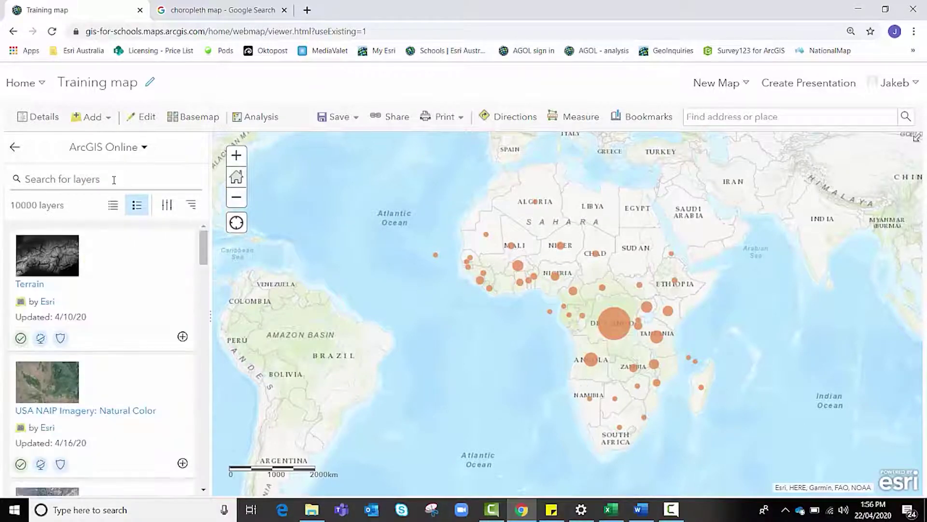
left_click(113, 180)
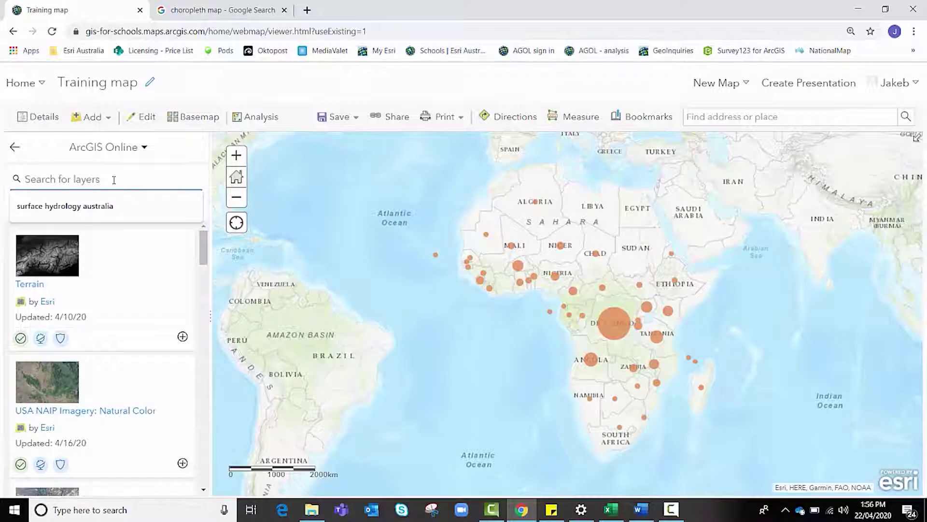
type("world countrie")
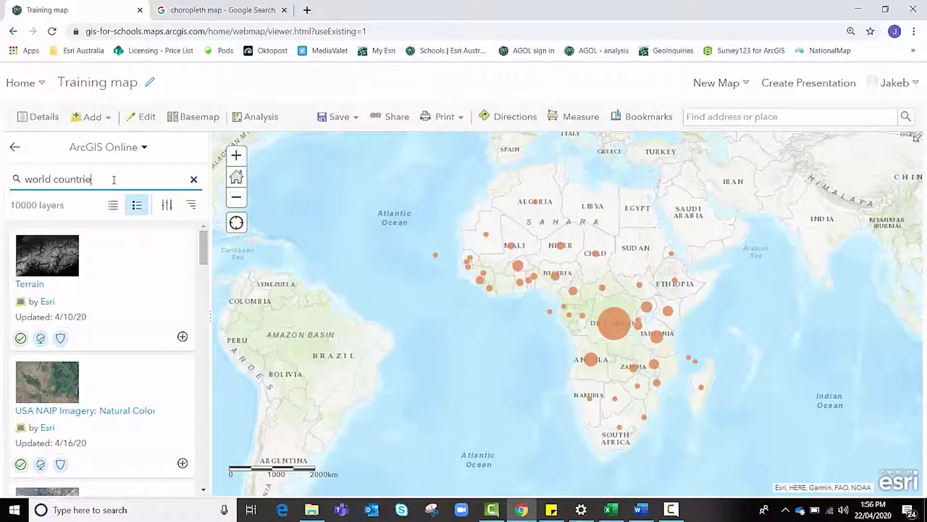
type("s")
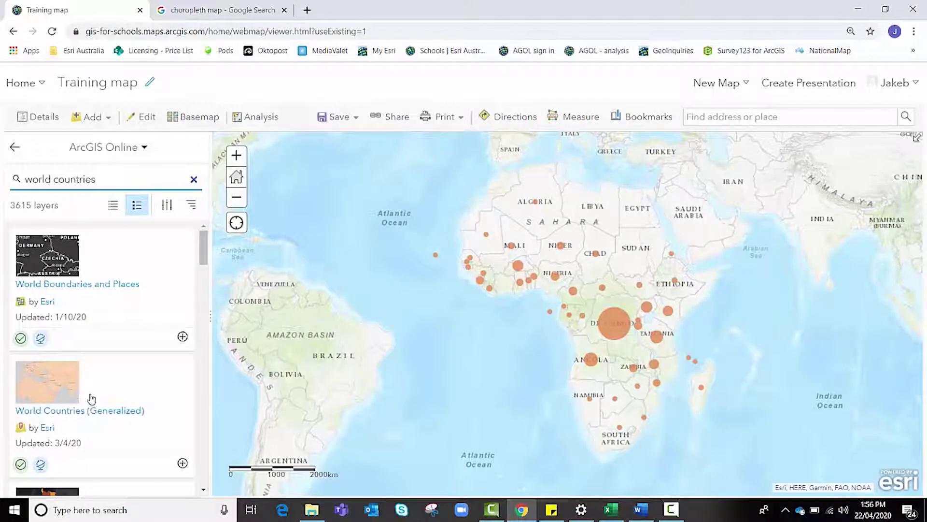
scroll(90, 397, "down", 1)
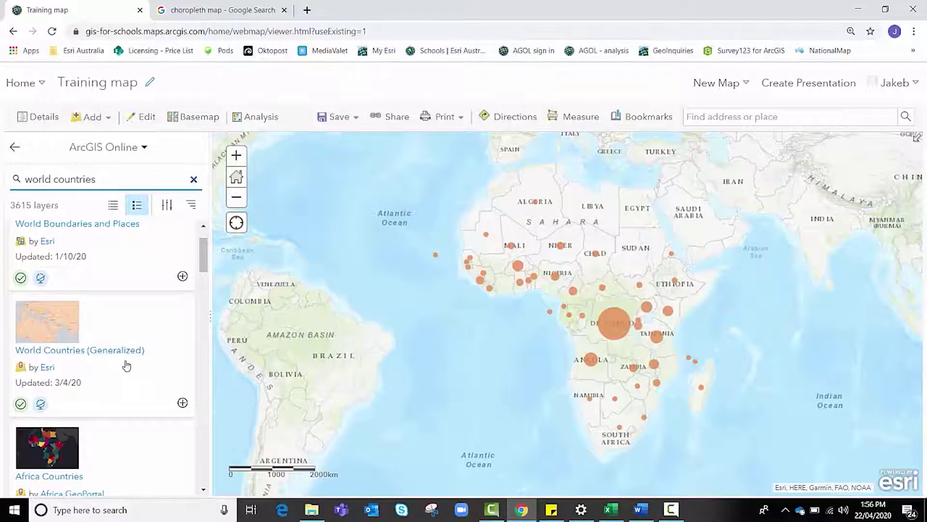
left_click(183, 404)
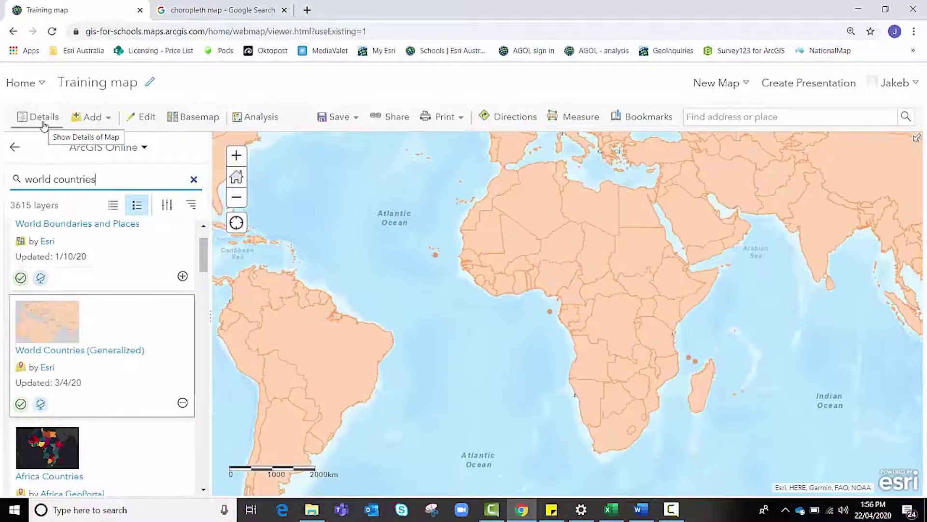
- Switch off the Training - Choropleth maps and World Countries (Generalized) layers in Contents
left_click(44, 125)
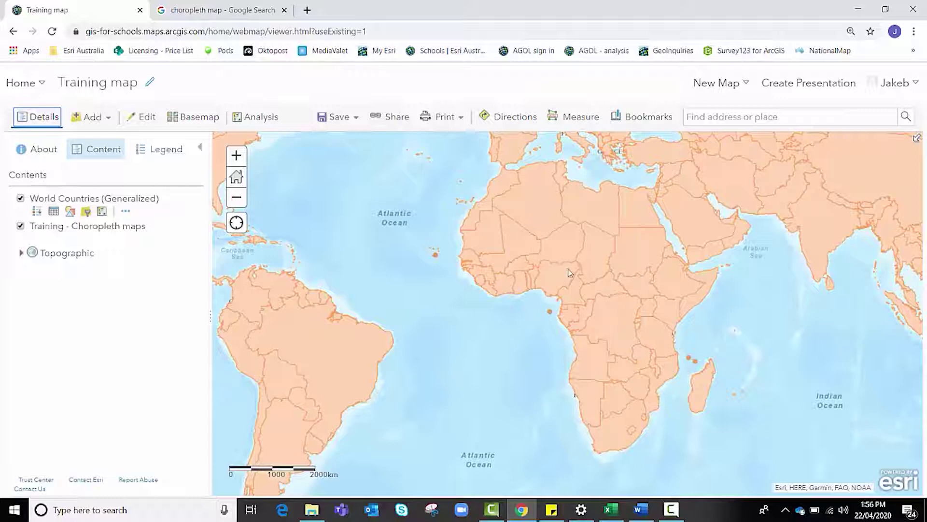
left_click(21, 227)
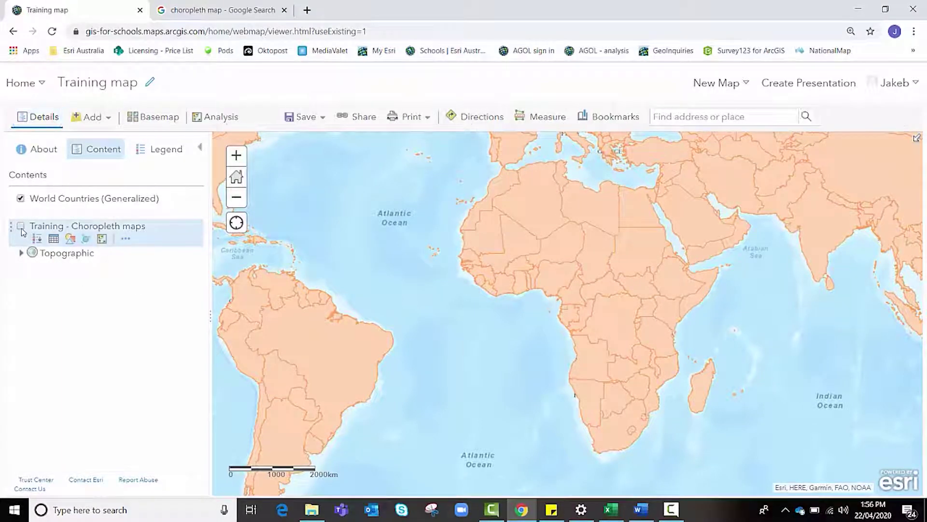
left_click(21, 199)
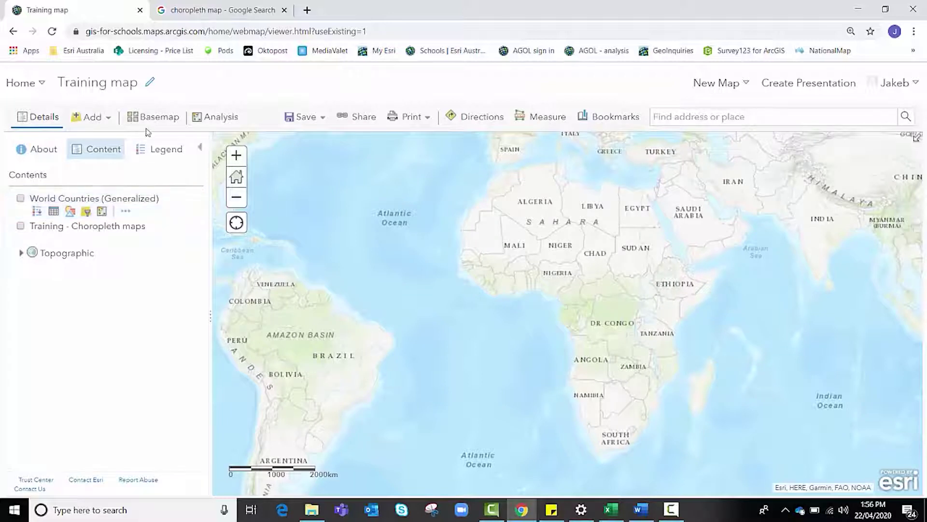
- Show the Analysis tools with Find Locations and Summarize Data expanded to reveal Join Features
left_click(199, 120)
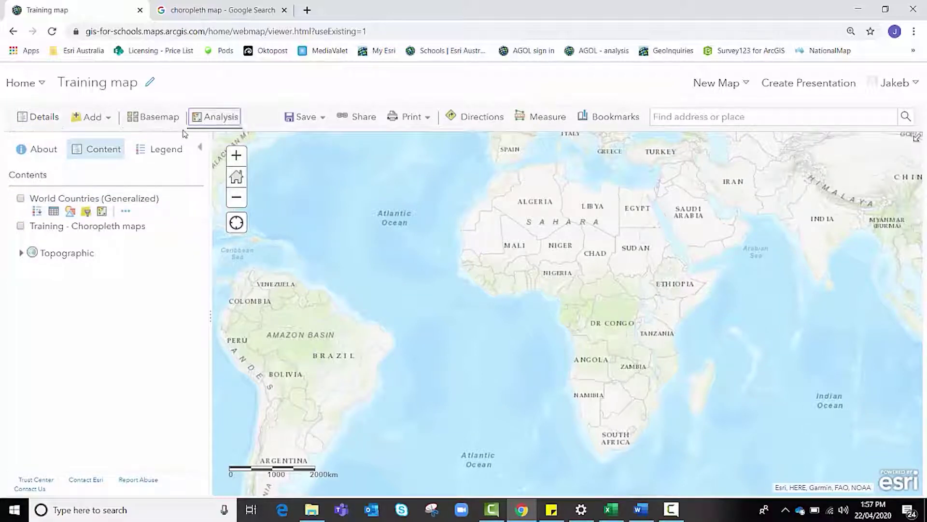
left_click(33, 187)
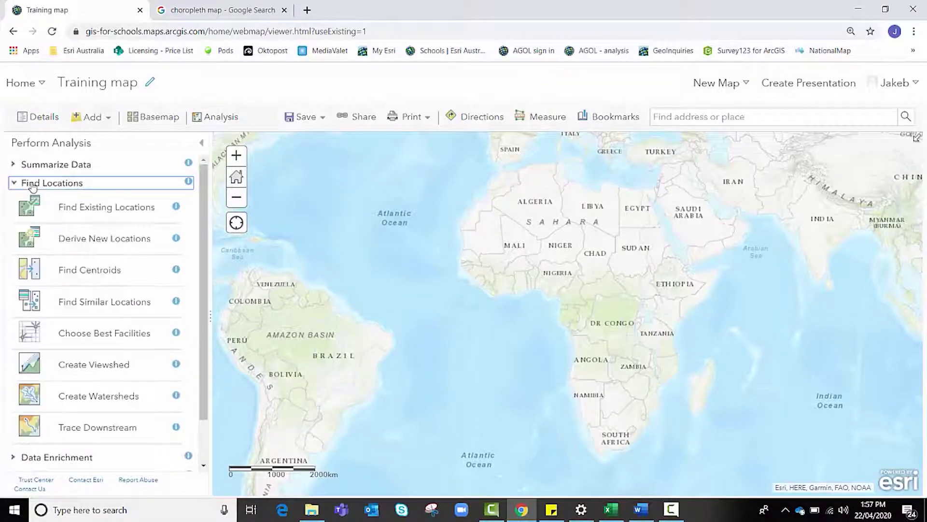
left_click(35, 169)
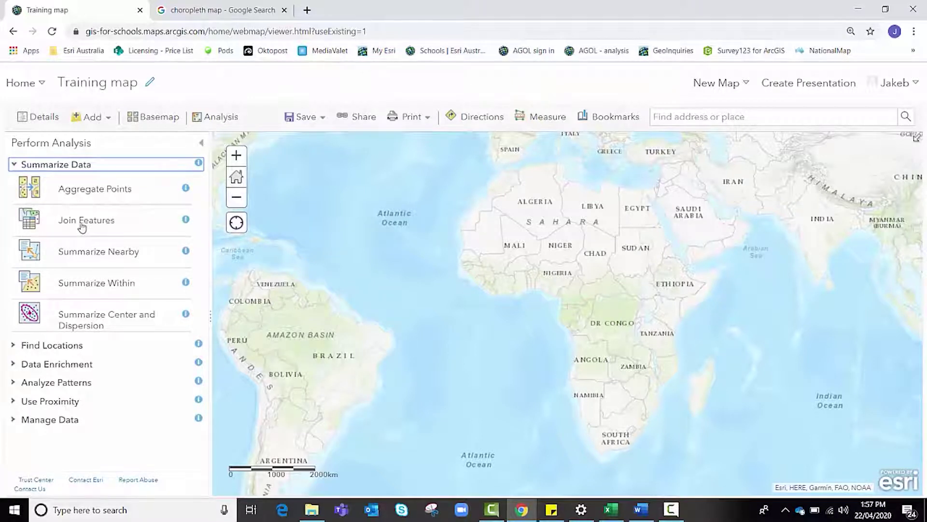
- Display the Training - Choropleth maps attribute table with its 44 countries from the layer list
left_click(43, 124)
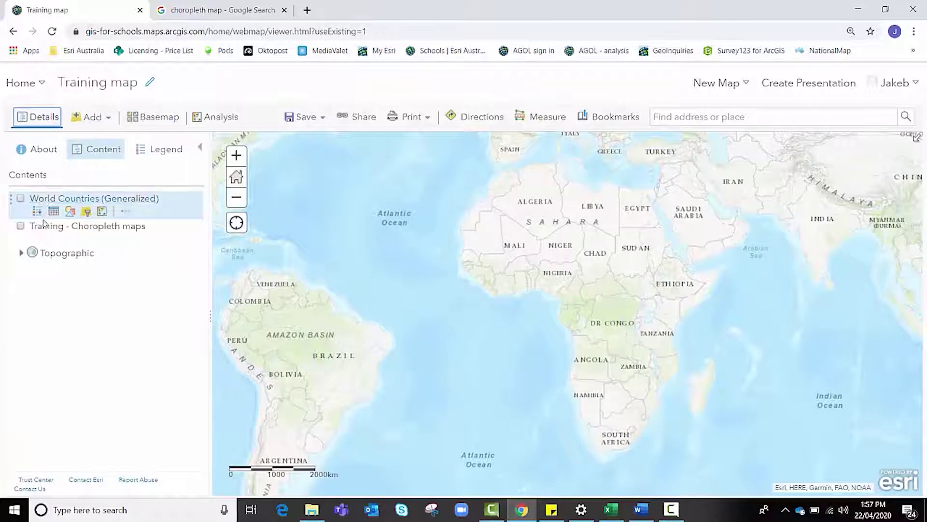
mouse_move(54, 232)
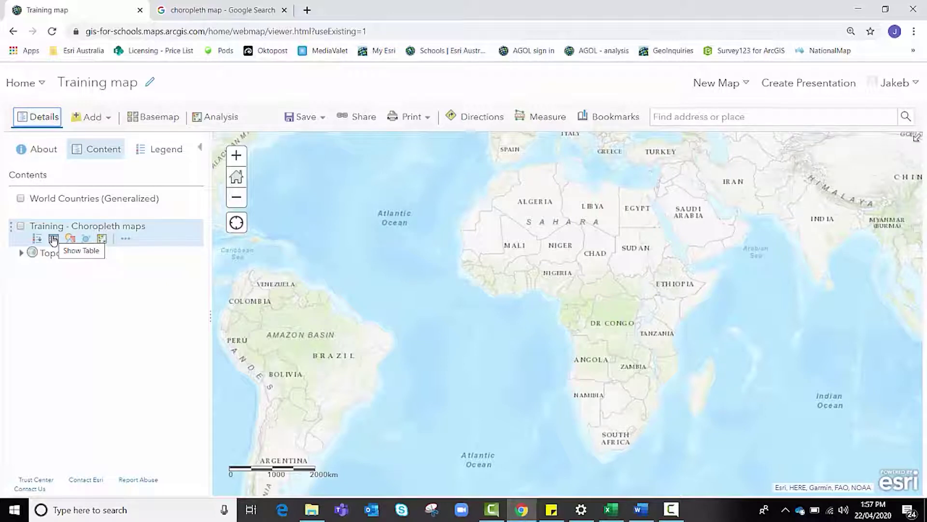
left_click(53, 238)
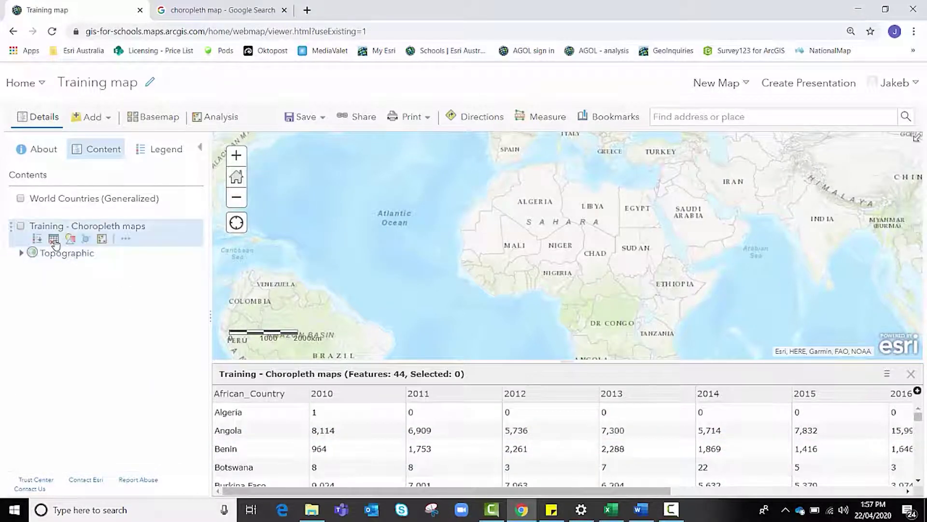
left_click(54, 239)
mouse_move(54, 213)
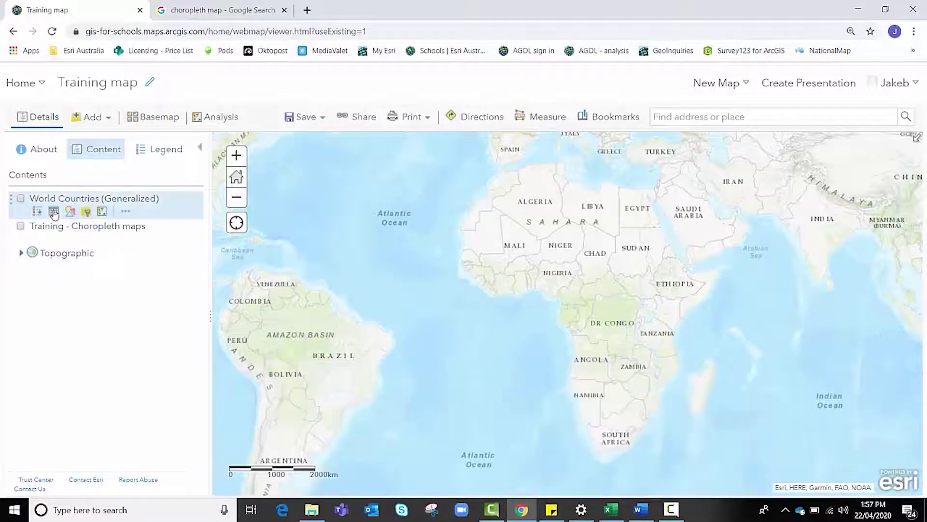
left_click(53, 211)
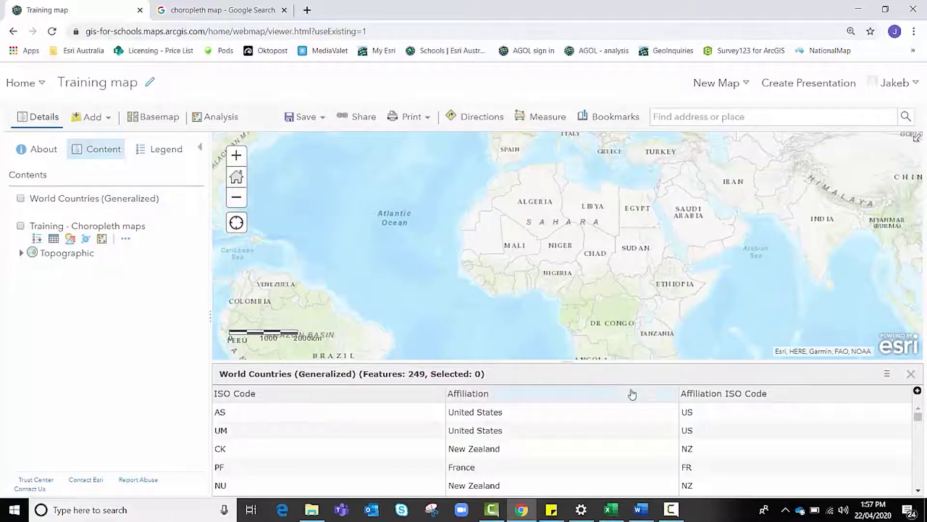
scroll(634, 449, "down", 3)
scroll(603, 458, "down", 1)
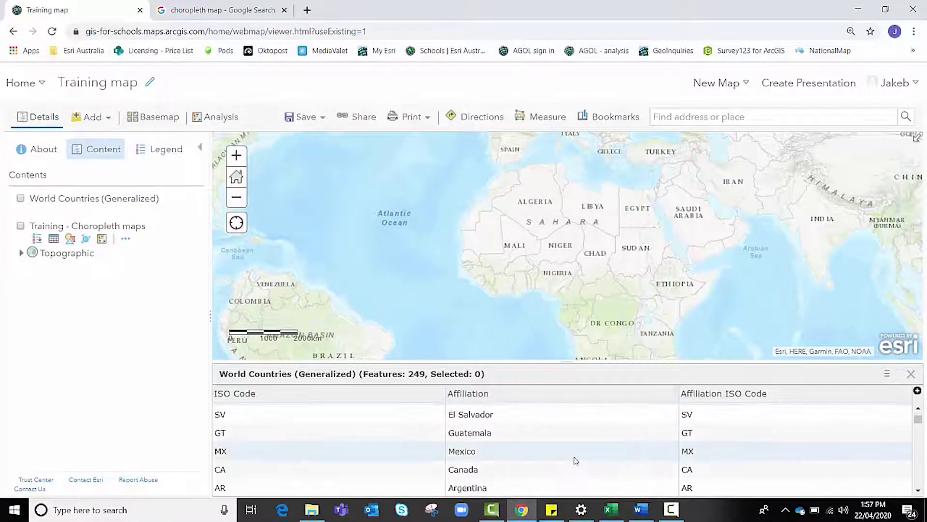
left_click(508, 398)
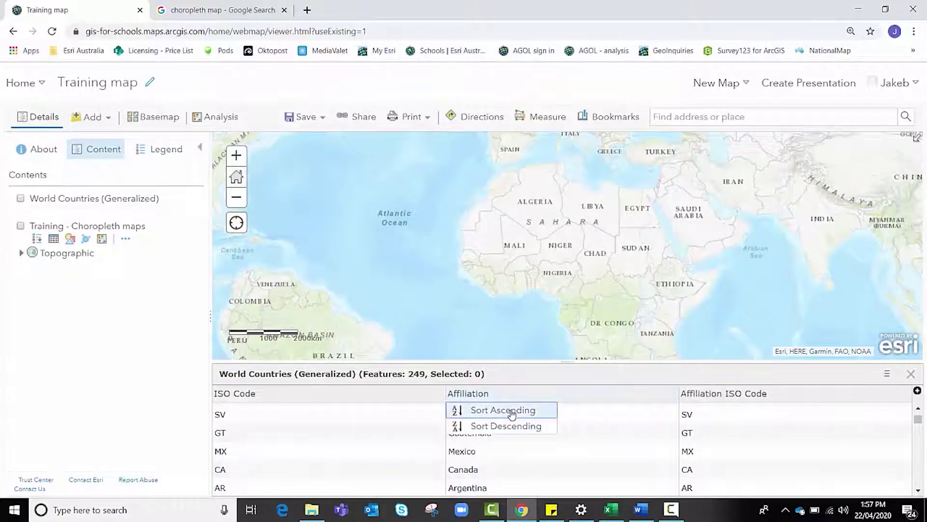
left_click(511, 415)
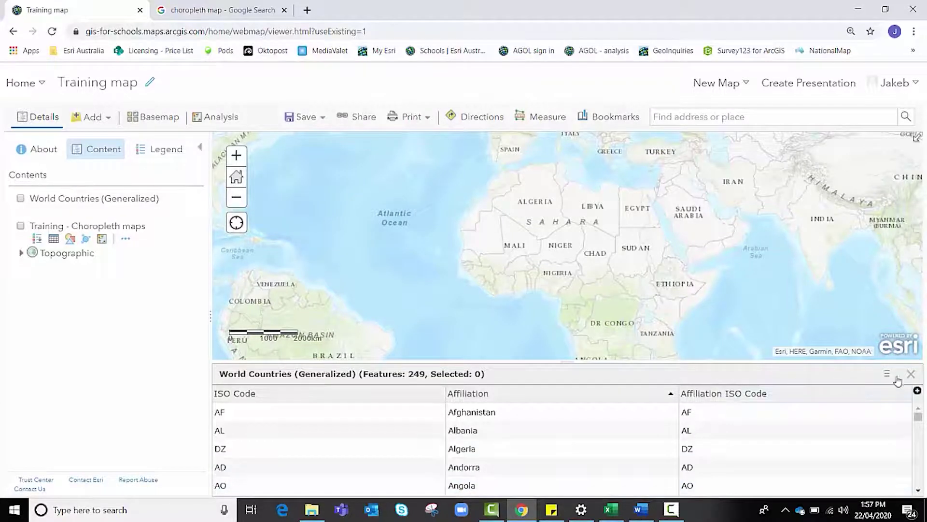
left_click(911, 376)
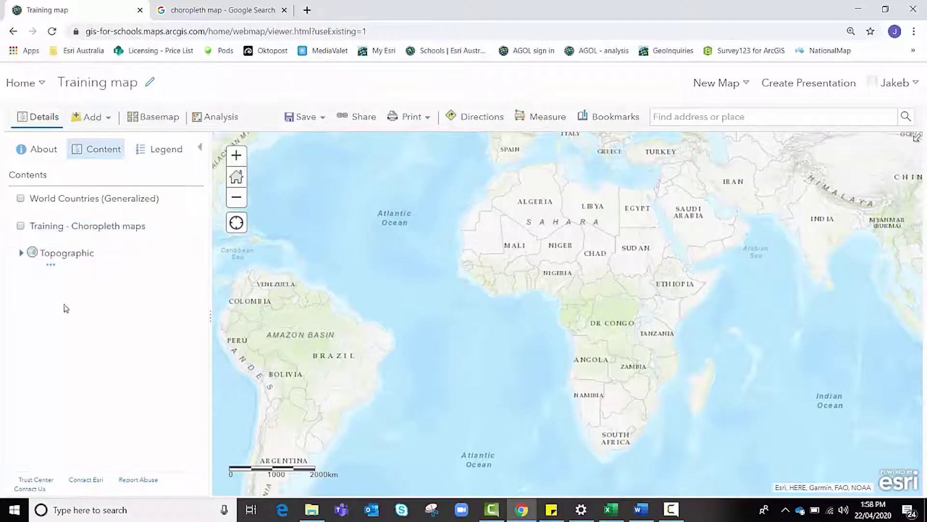
left_click_drag(653, 271, 359, 217)
left_click_drag(674, 227, 514, 329)
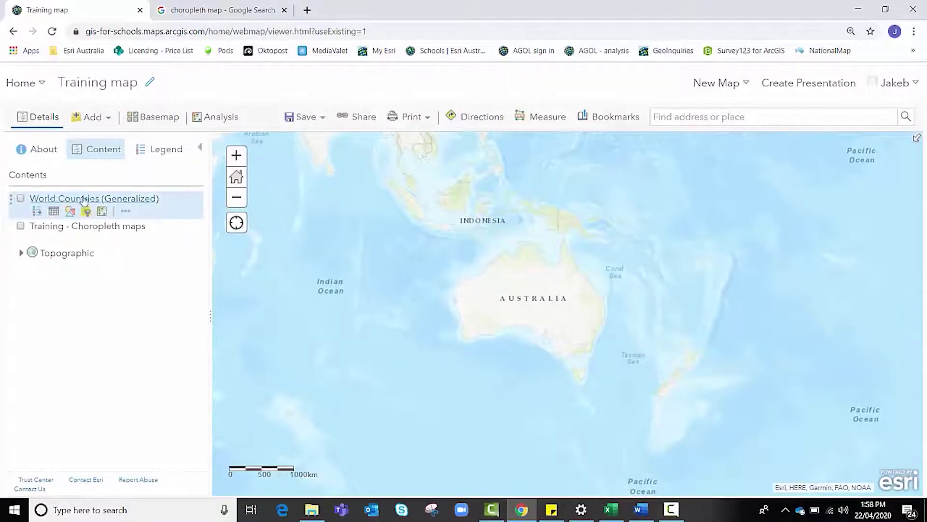
left_click(91, 117)
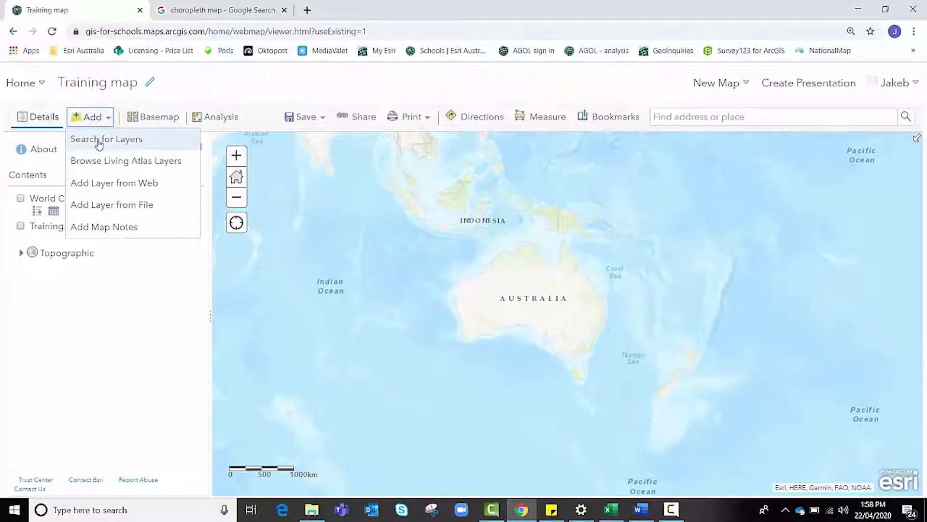
left_click(98, 117)
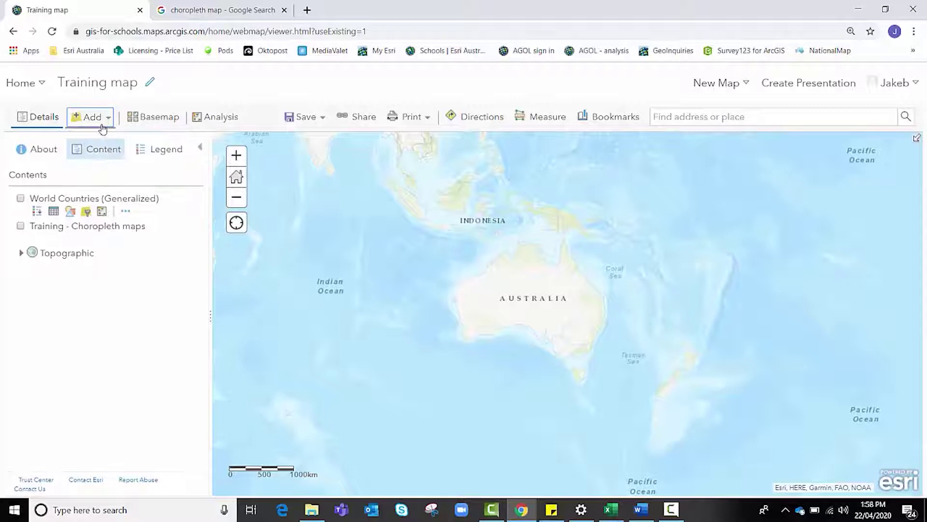
left_click_drag(346, 234, 801, 355)
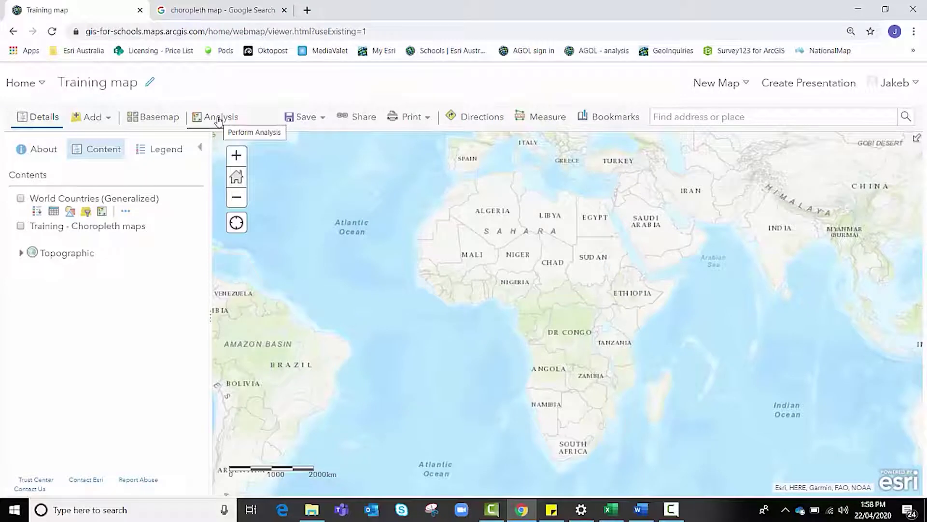
mouse_move(67, 226)
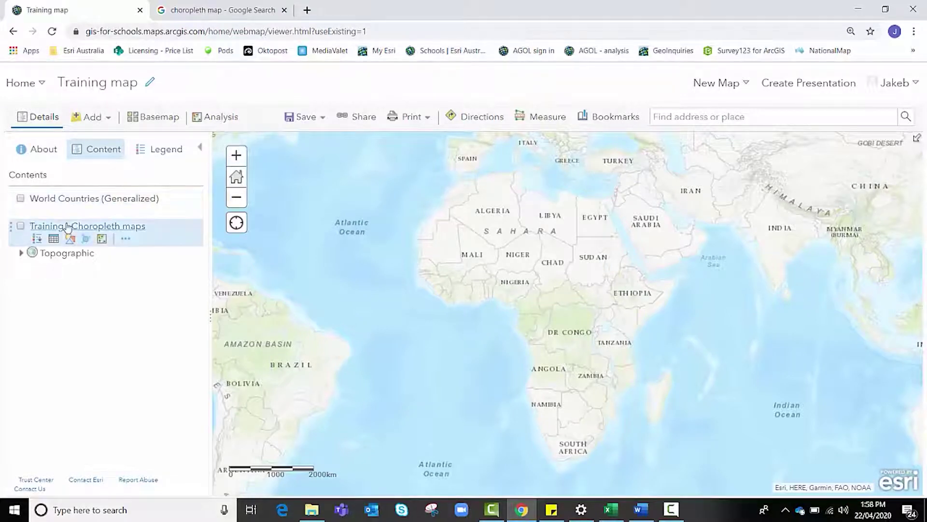
- Start Join Features from the Summarize Data analysis group, targeting World Countries (Generalized)
left_click(204, 124)
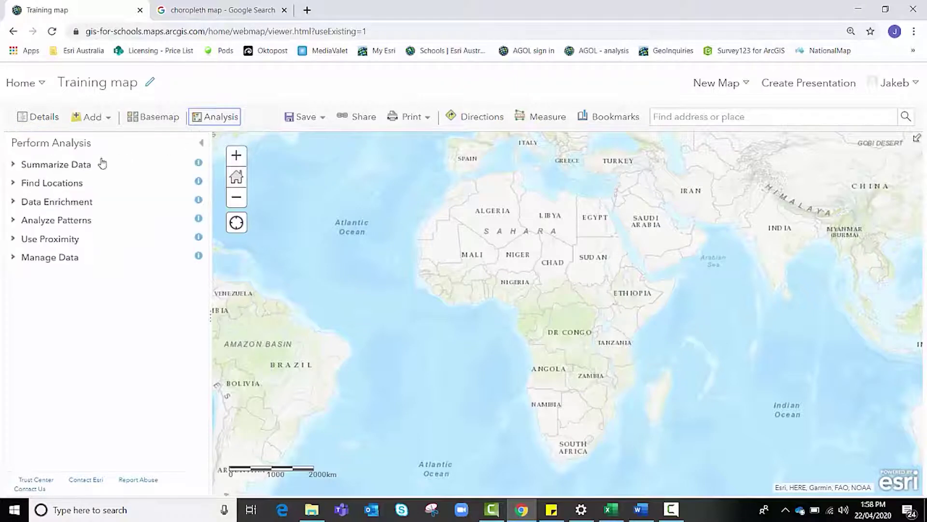
left_click(32, 167)
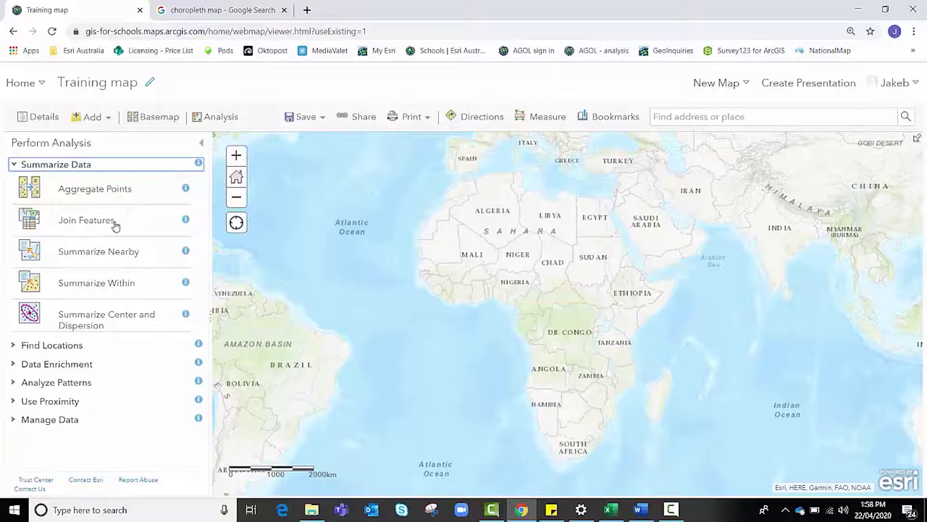
left_click(75, 221)
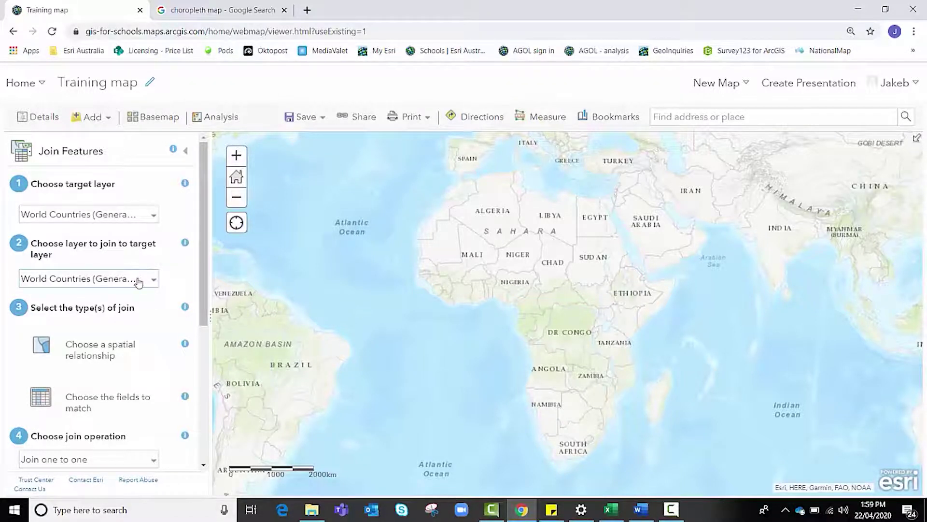
- Join Training - Choropleth maps to the countries using a spatial relationship (Intersects)
left_click(138, 283)
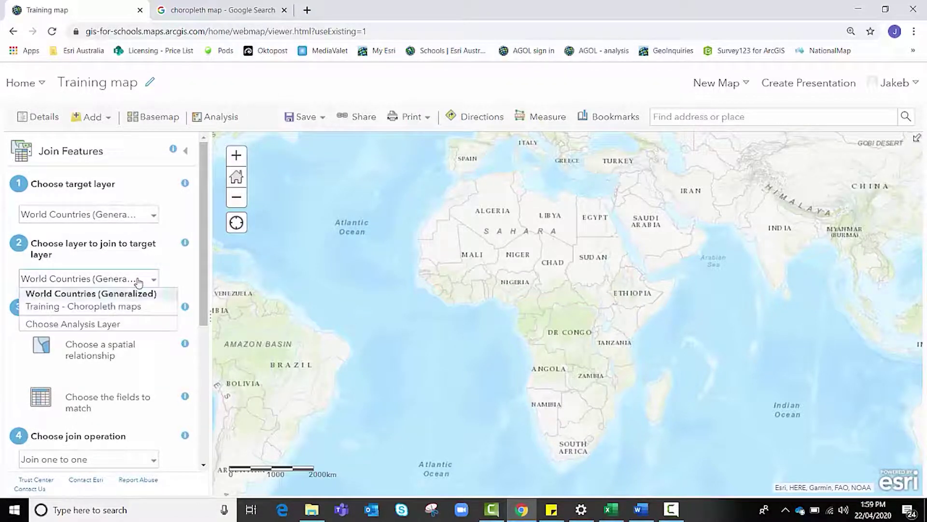
left_click(94, 309)
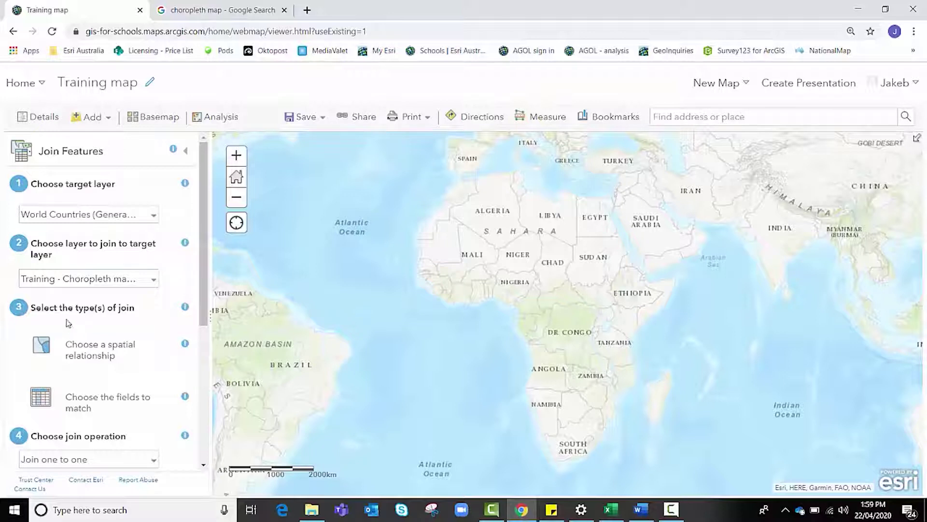
left_click(88, 351)
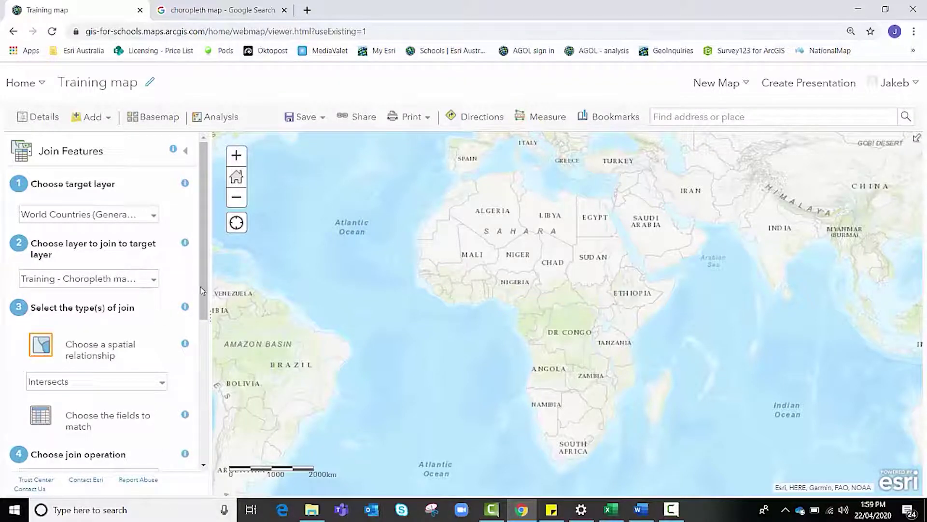
- Select the default result layer name so it can be replaced
scroll(96, 280, "down", 3)
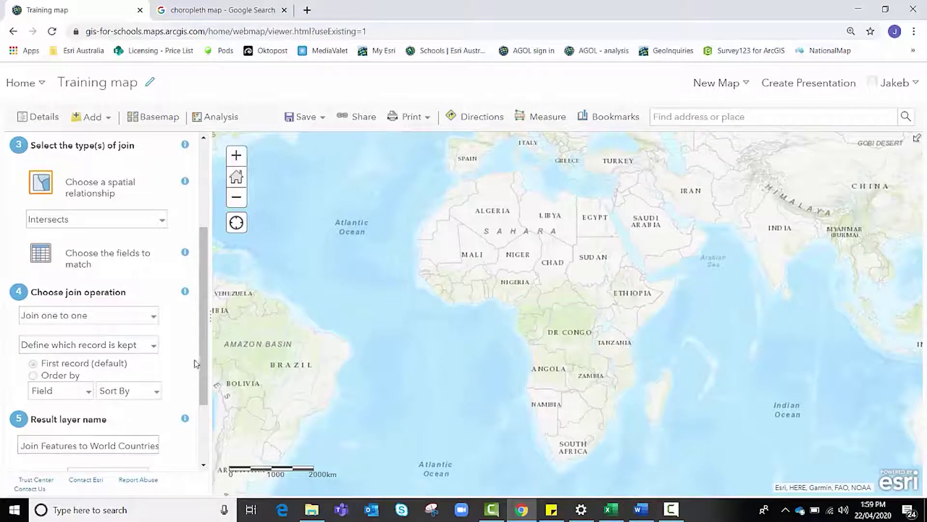
left_click_drag(204, 364, 206, 423)
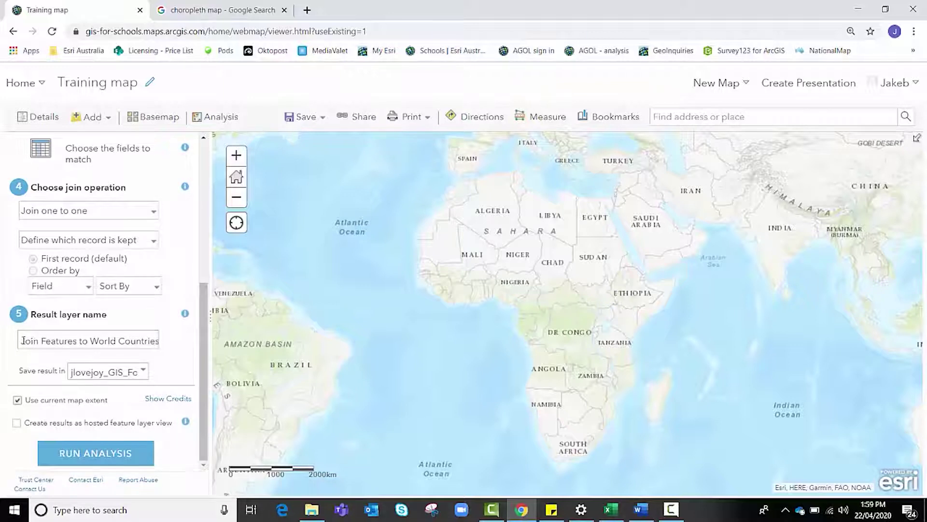
left_click_drag(22, 340, 231, 350)
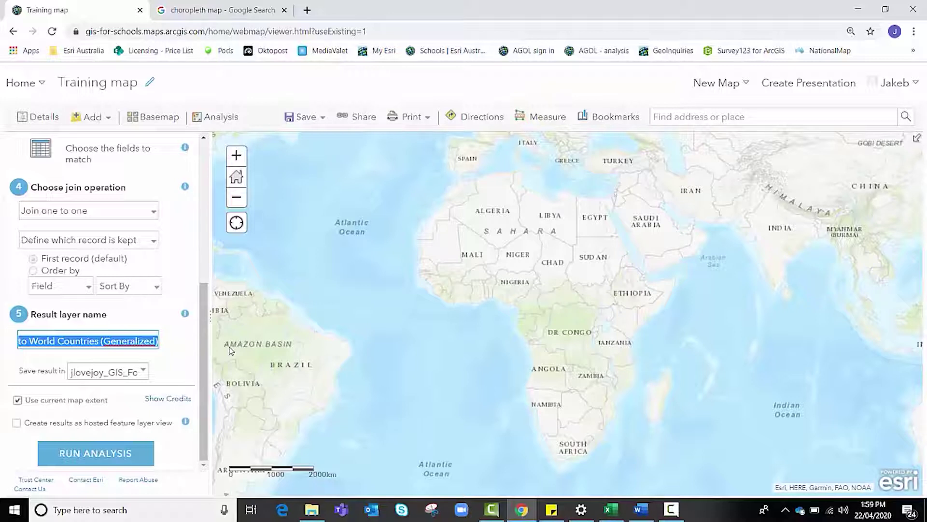
- Enter 'Total cases of Malaria' in the Result layer name field
type("Tota")
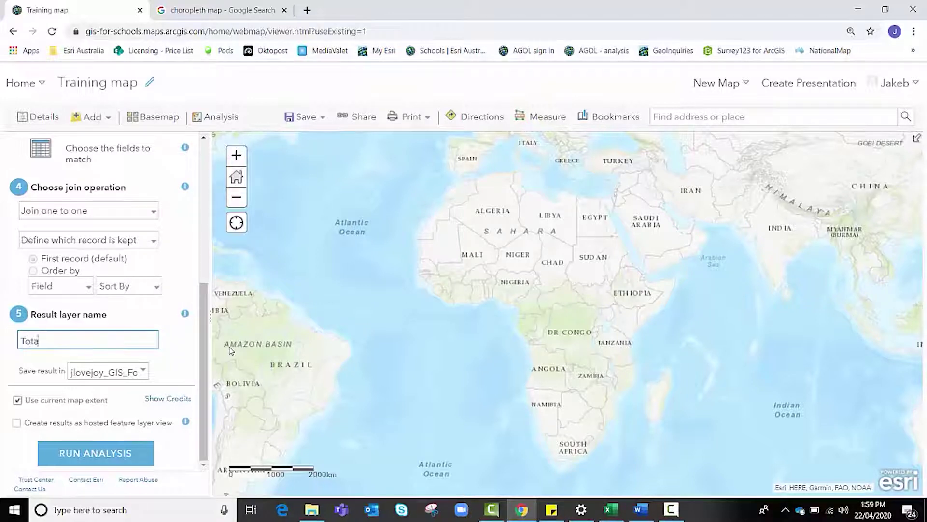
type("l cases of Malaria")
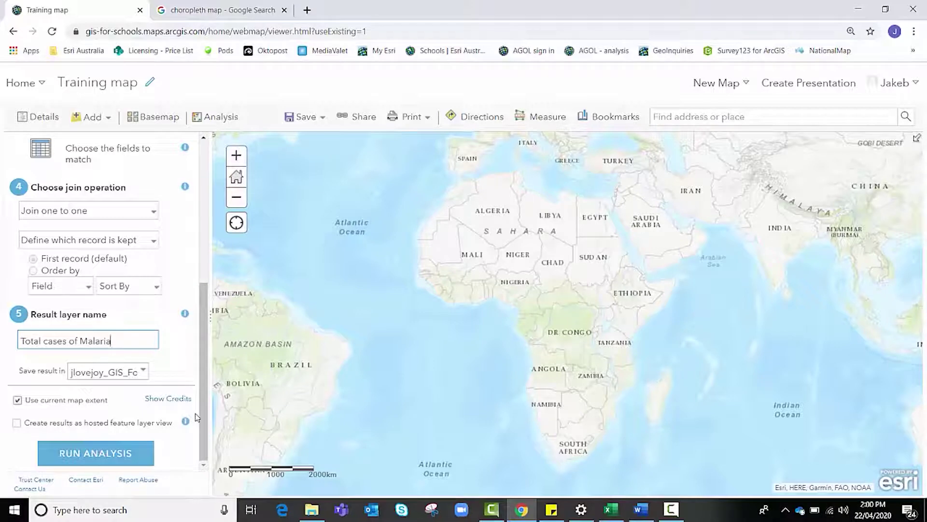
scroll(578, 391, "up", 1)
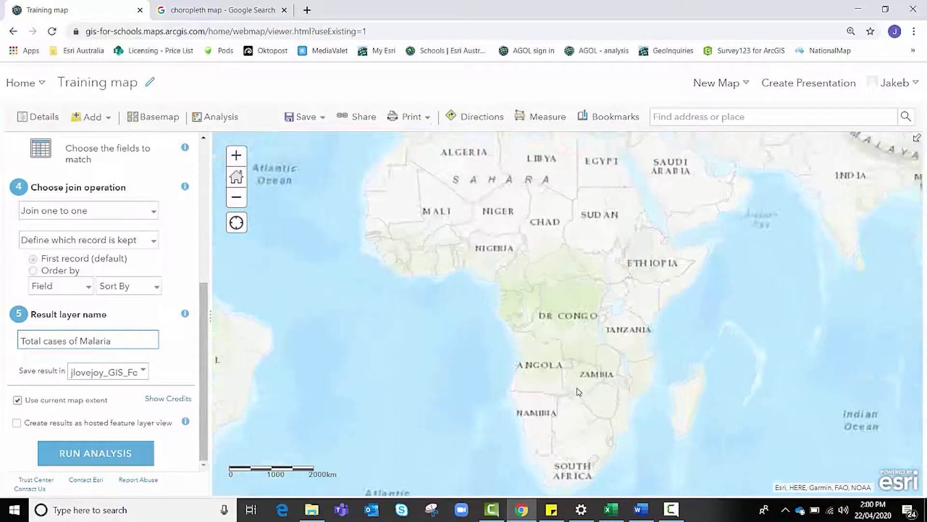
scroll(579, 391, "up", 2)
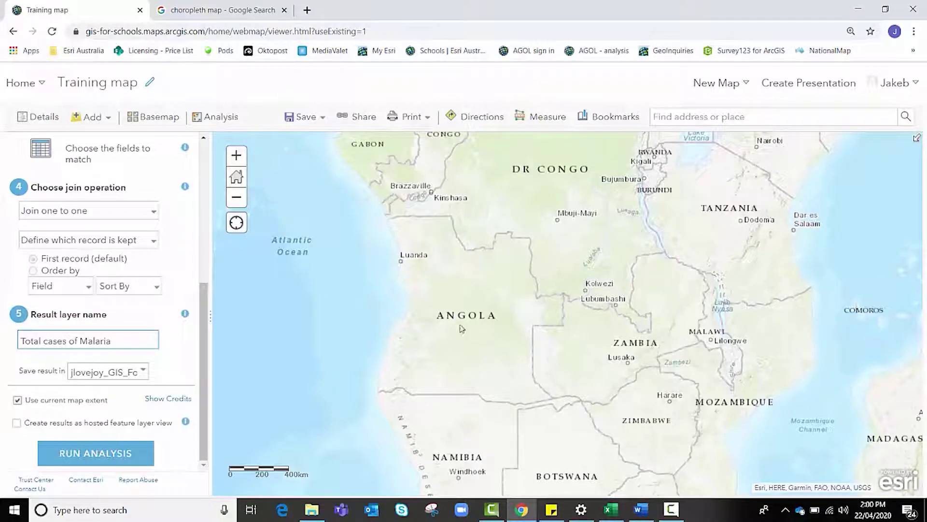
- Clear 'Use current map extent' so the join covers every feature, with all of Africa in view
left_click(17, 400)
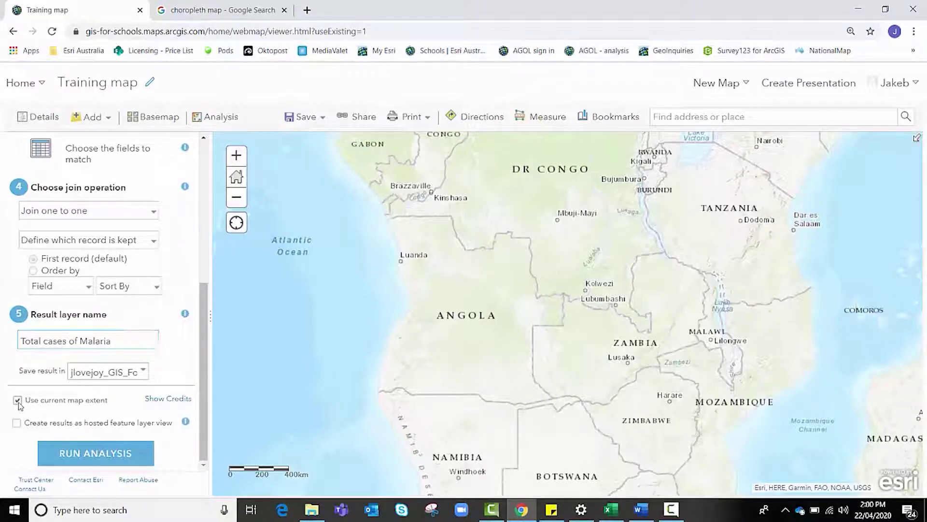
scroll(465, 262, "down", 1)
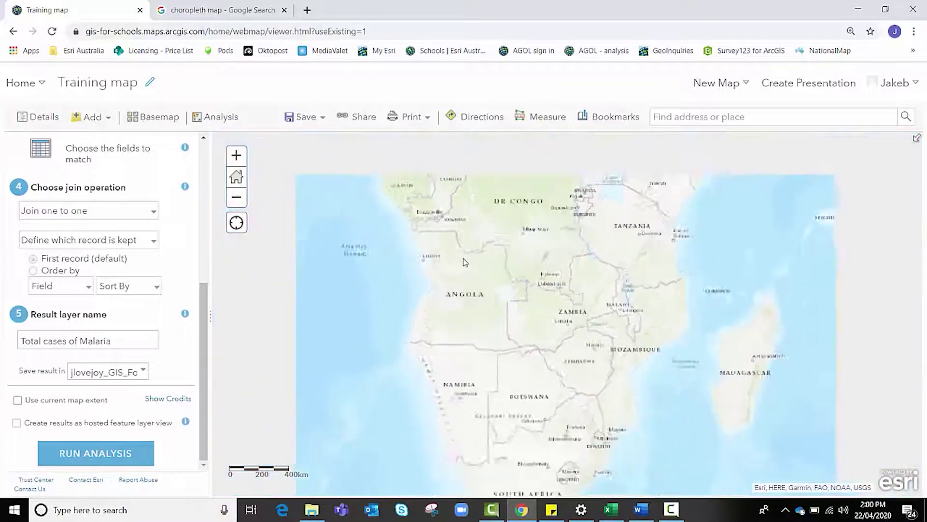
scroll(465, 262, "down", 1)
left_click_drag(453, 230, 518, 321)
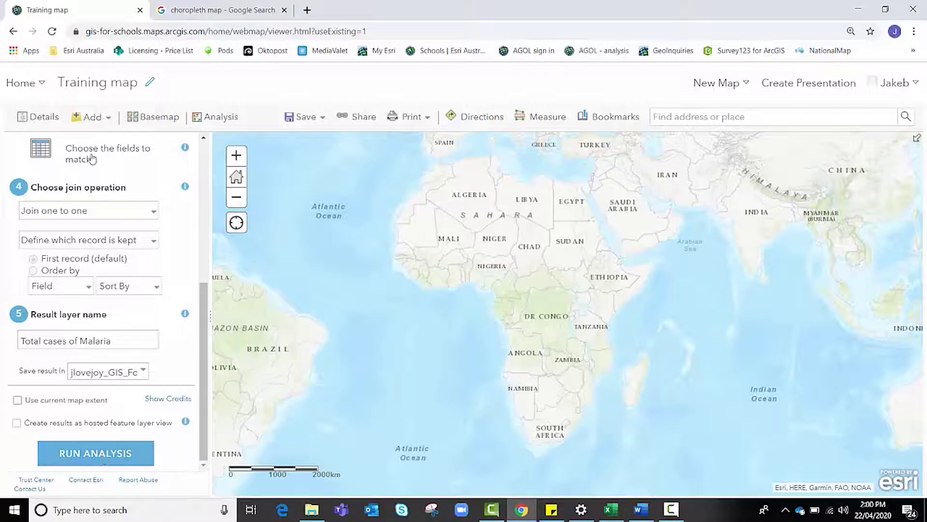
- Run the Join Features analysis and wait for the Total cases of Malaria layer to appear
left_click(96, 448)
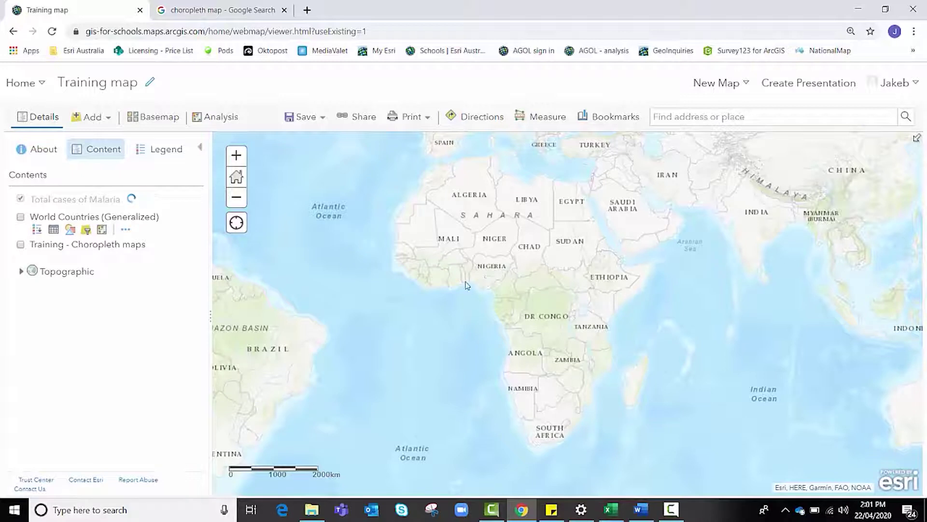
mouse_move(113, 241)
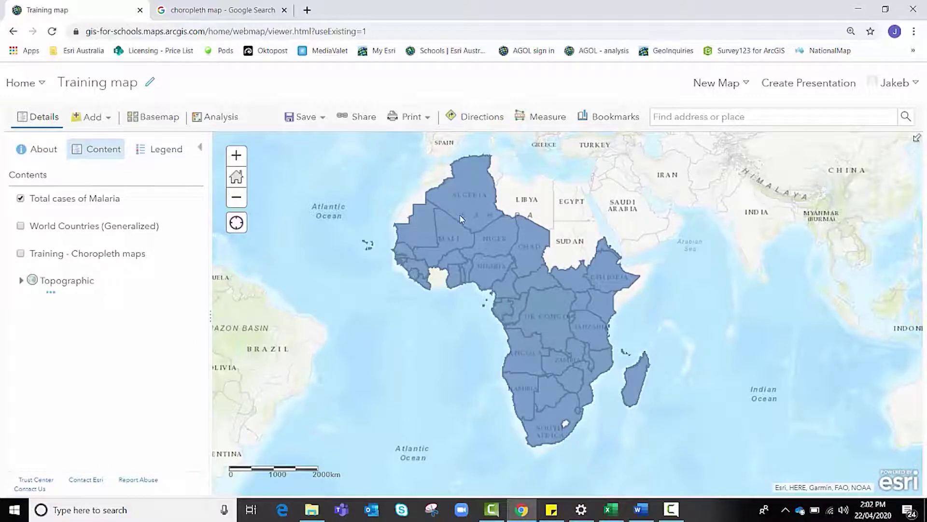
- Style Total cases of Malaria on the Total_Cases attribute using Counts and Amounts (Color)
mouse_move(87, 212)
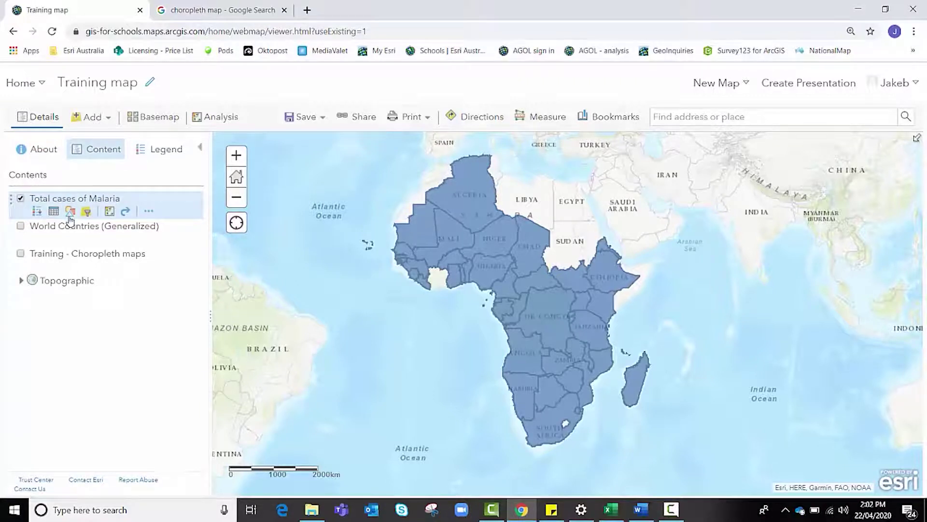
left_click(70, 213)
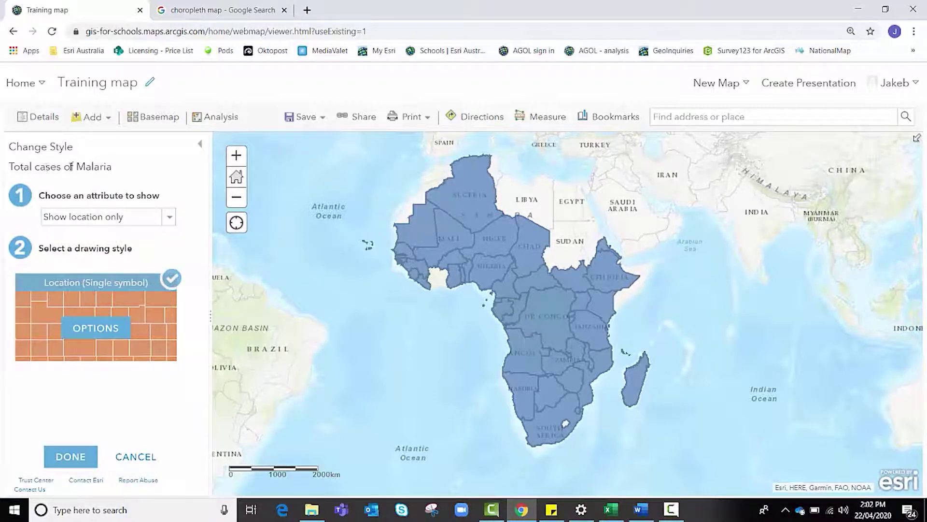
left_click(169, 216)
scroll(139, 269, "down", 5)
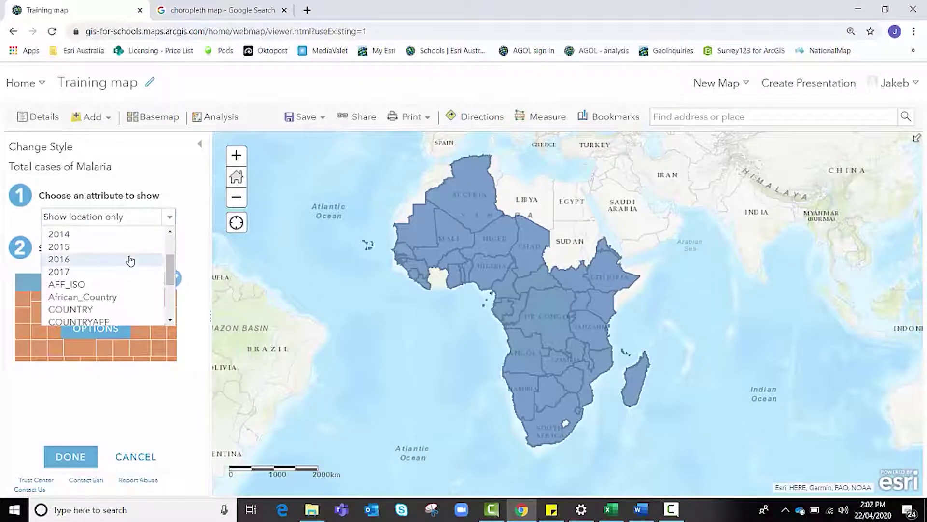
scroll(128, 265, "down", 2)
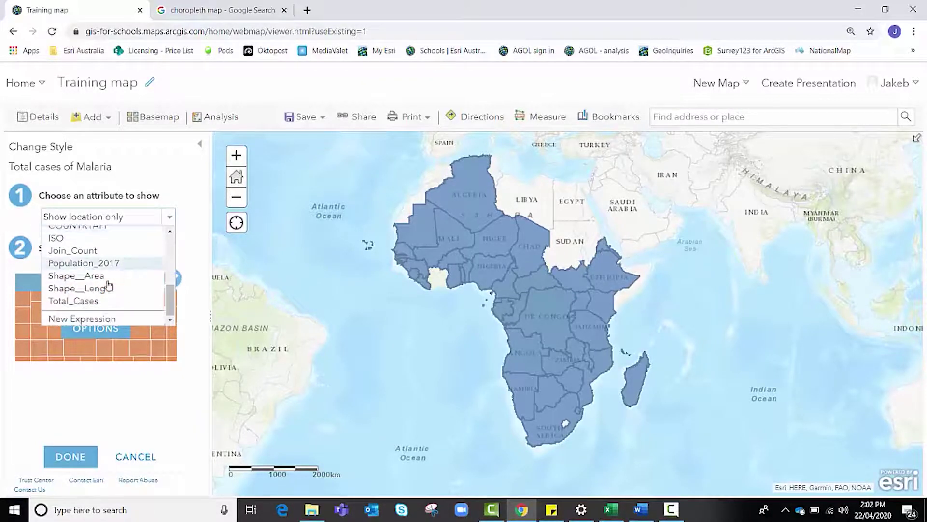
left_click(83, 301)
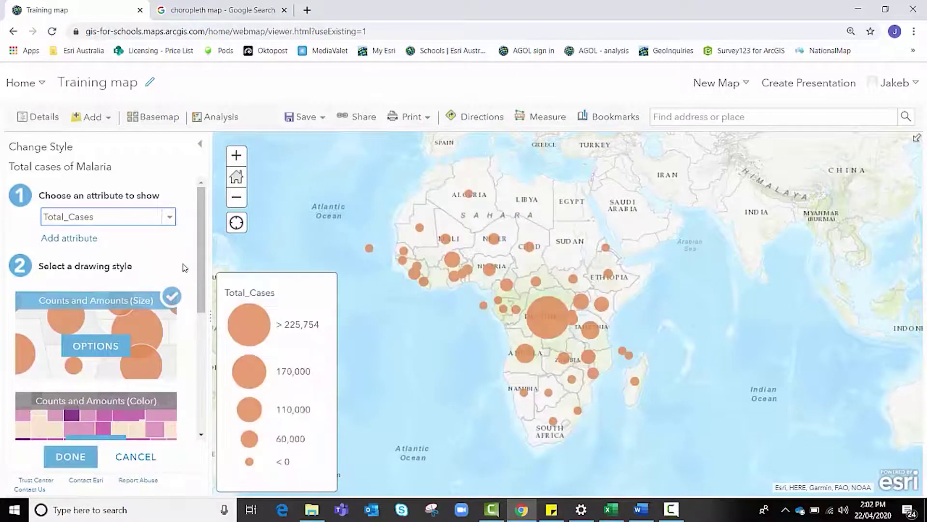
scroll(202, 266, "down", 3)
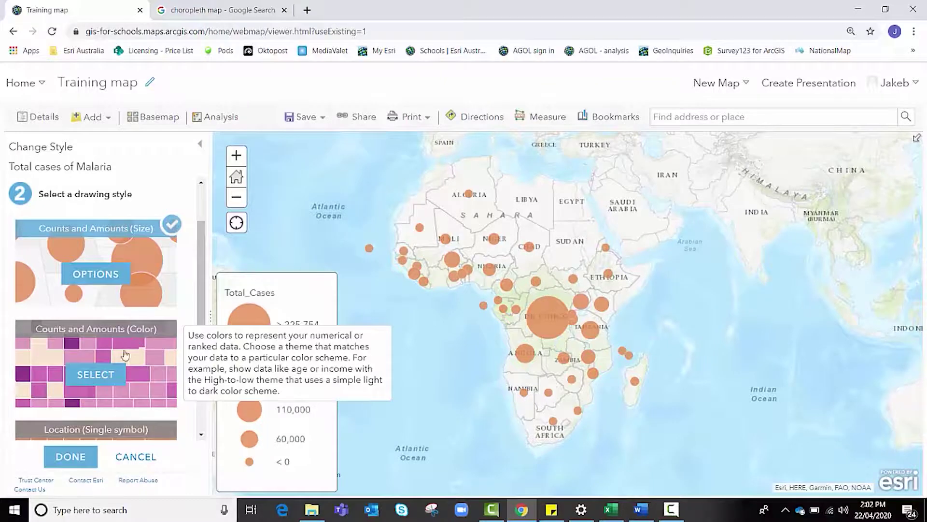
left_click(103, 377)
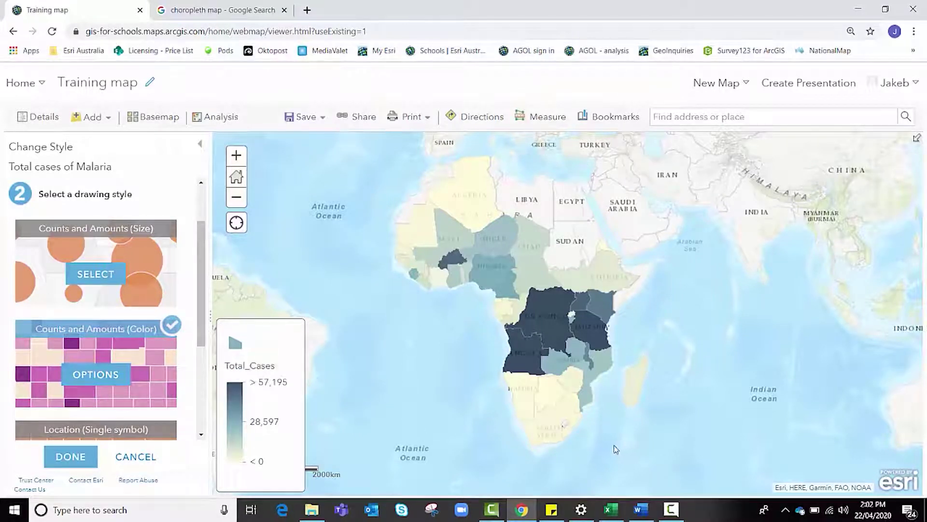
- Classify Total_Cases into five Natural Breaks classes and display the ranges as an editable list
left_click(105, 380)
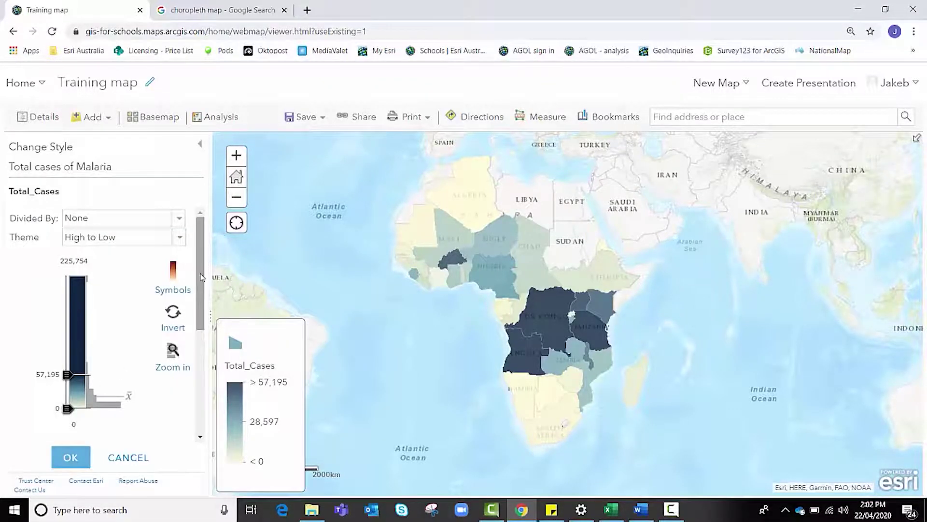
left_click_drag(199, 276, 200, 356)
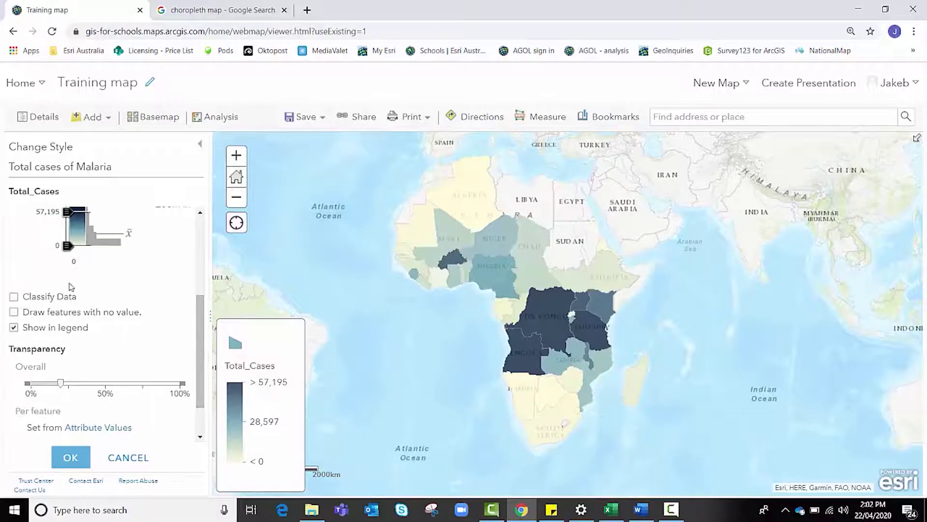
left_click(14, 297)
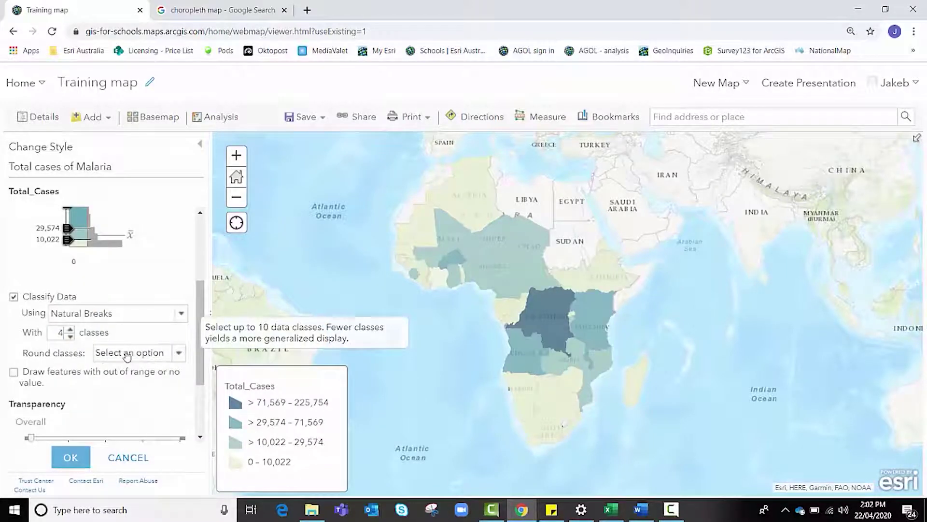
left_click(80, 313)
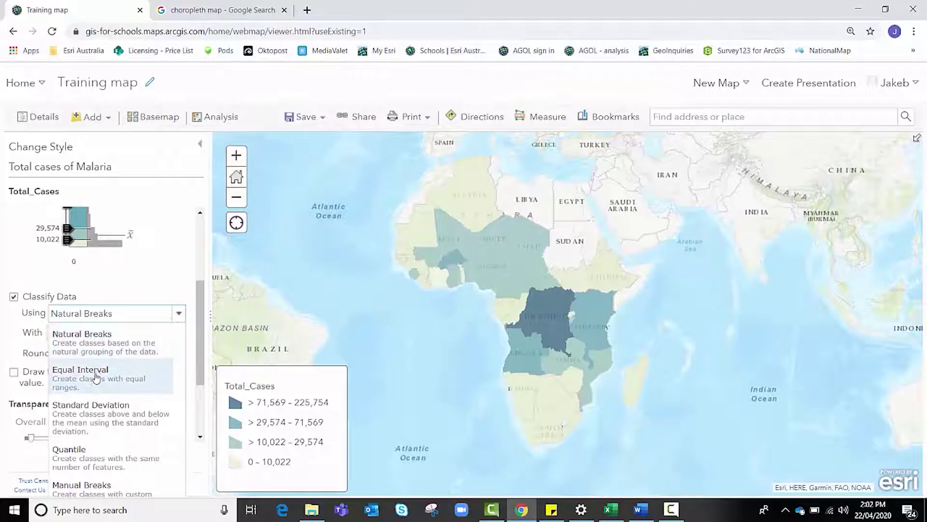
left_click(114, 314)
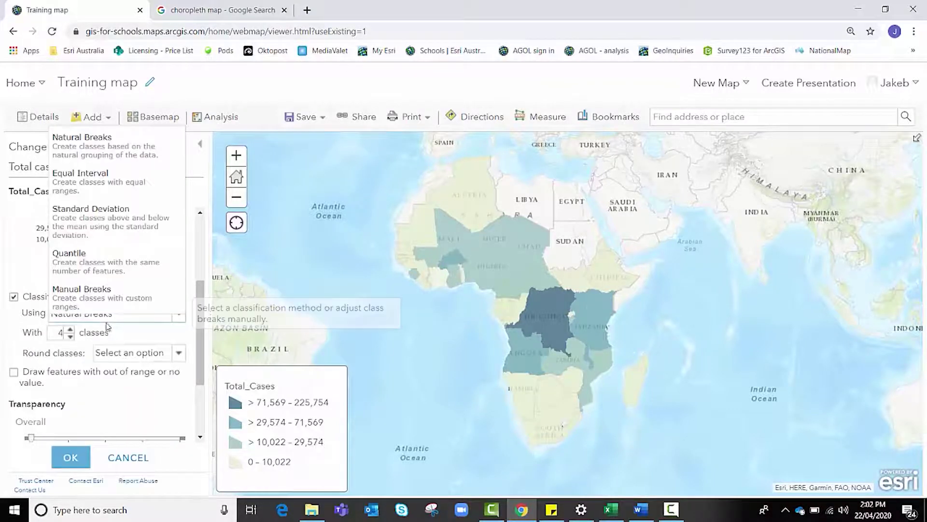
left_click(71, 333)
left_click(71, 330)
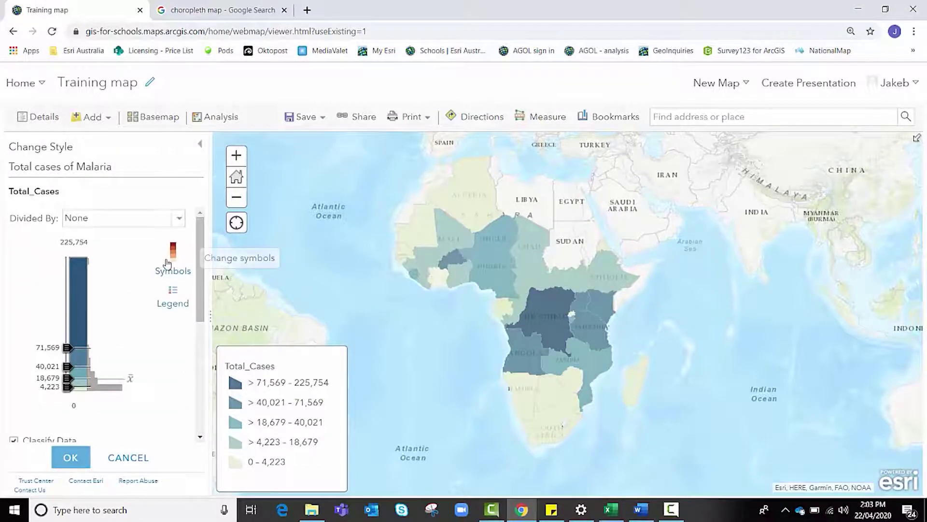
left_click(173, 295)
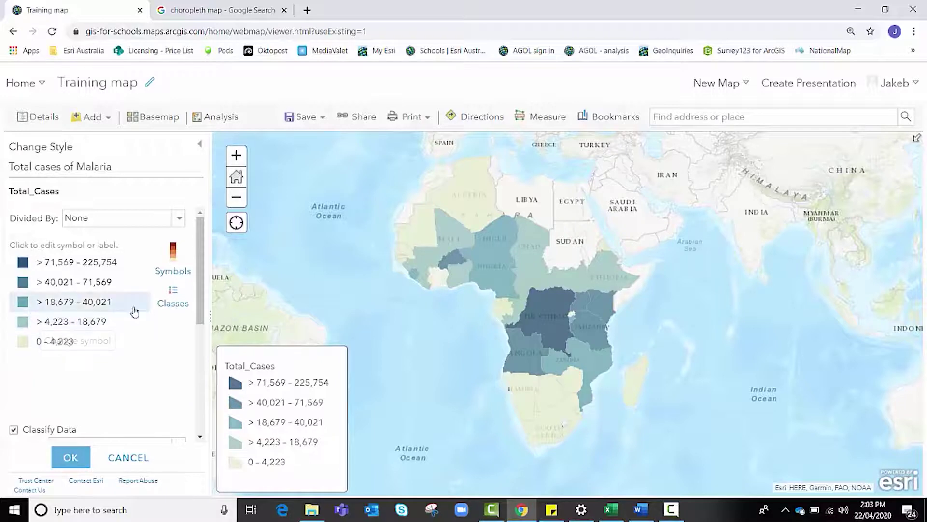
- Apply the light cream to dark red-orange colour ramp to the five classes and confirm
left_click(175, 268)
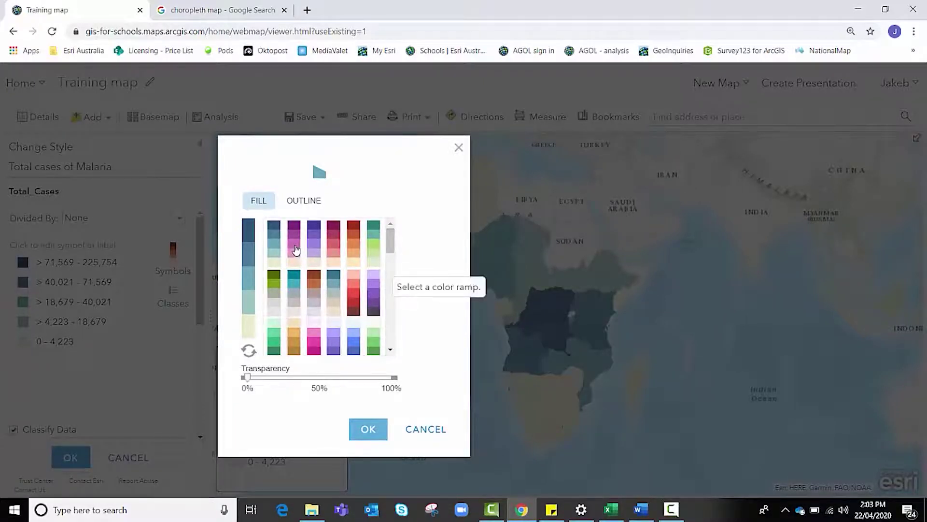
left_click(353, 254)
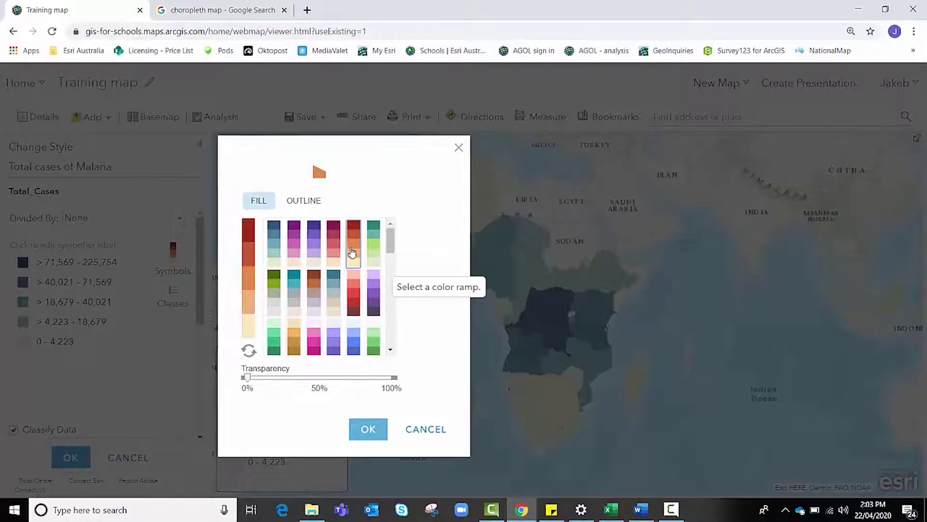
left_click(365, 429)
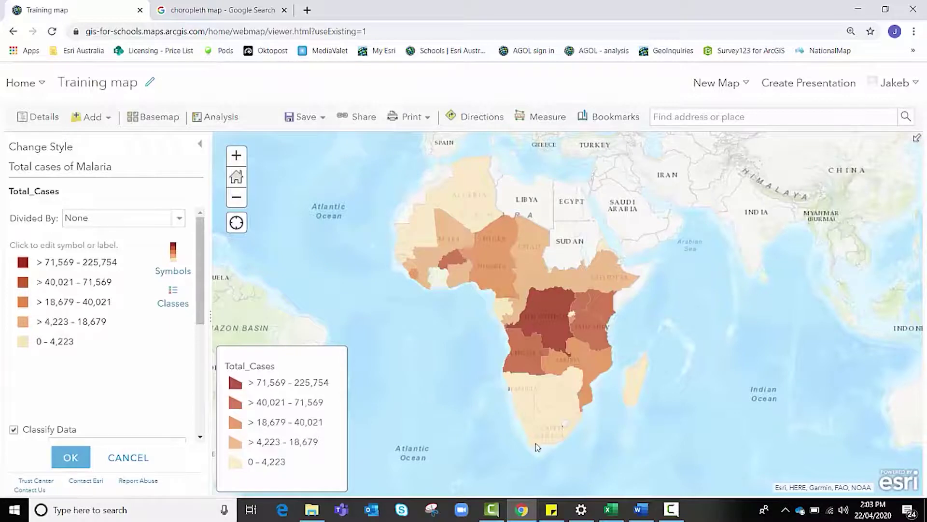
left_click(176, 259)
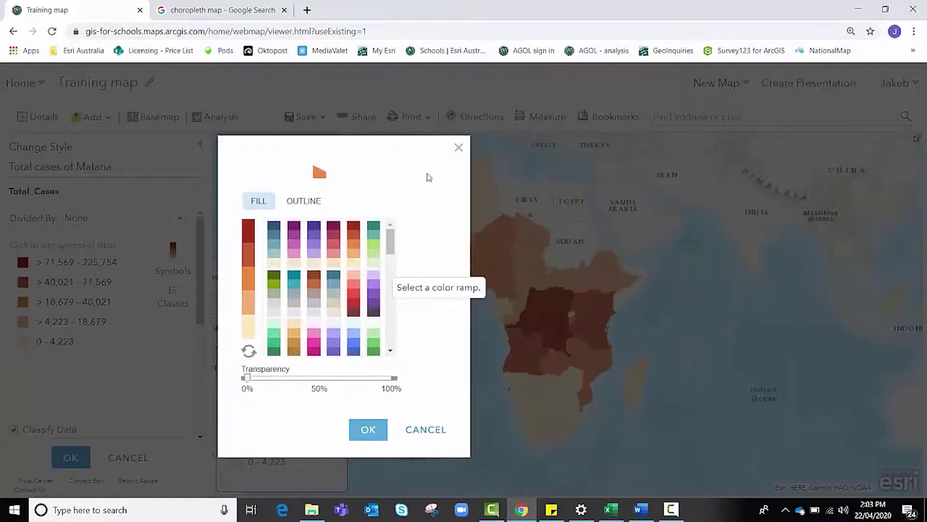
left_click(366, 430)
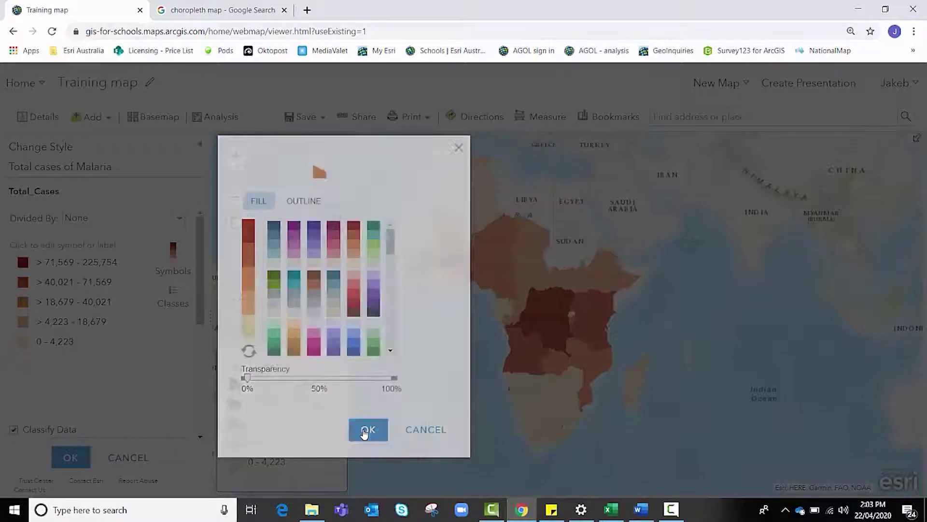
left_click(70, 458)
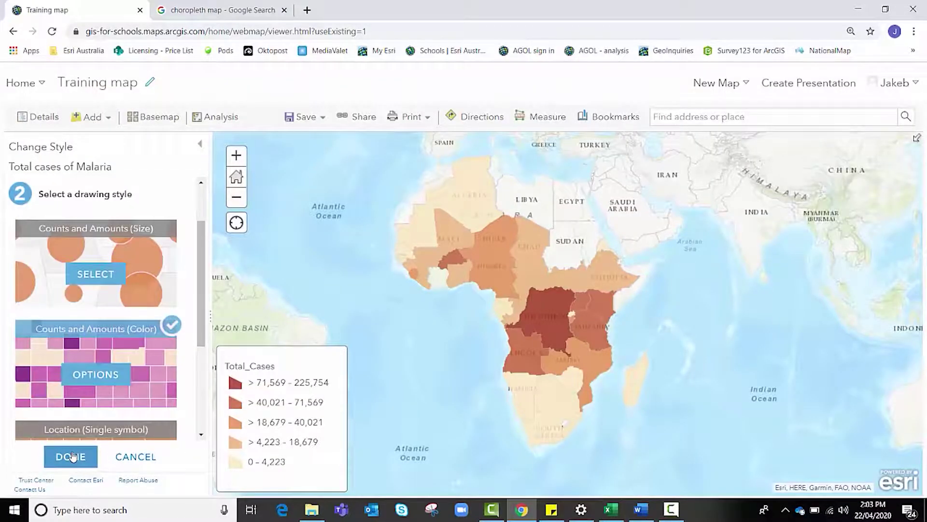
- Apply the malaria choropleth style and go back to the Contents layer list
left_click(71, 456)
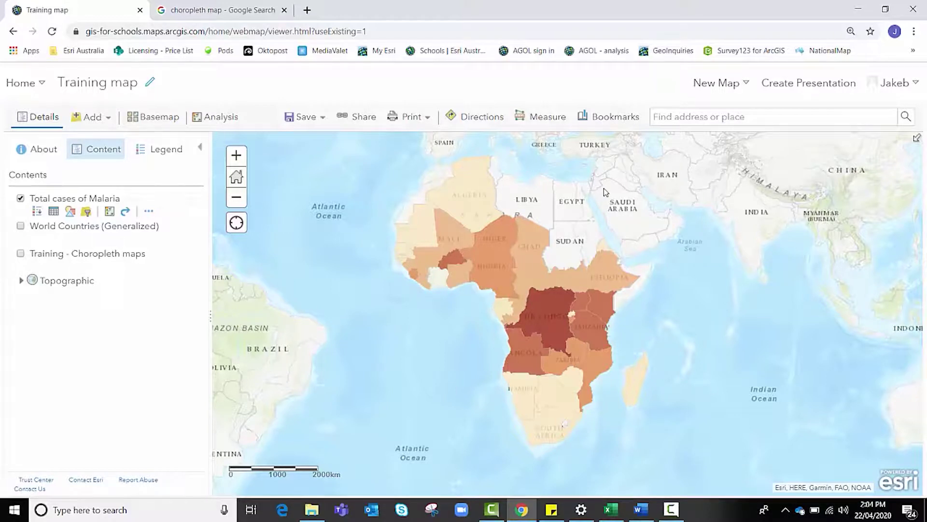
- Show the legend and zoom out to a world view centred on Africa and Europe
left_click(143, 151)
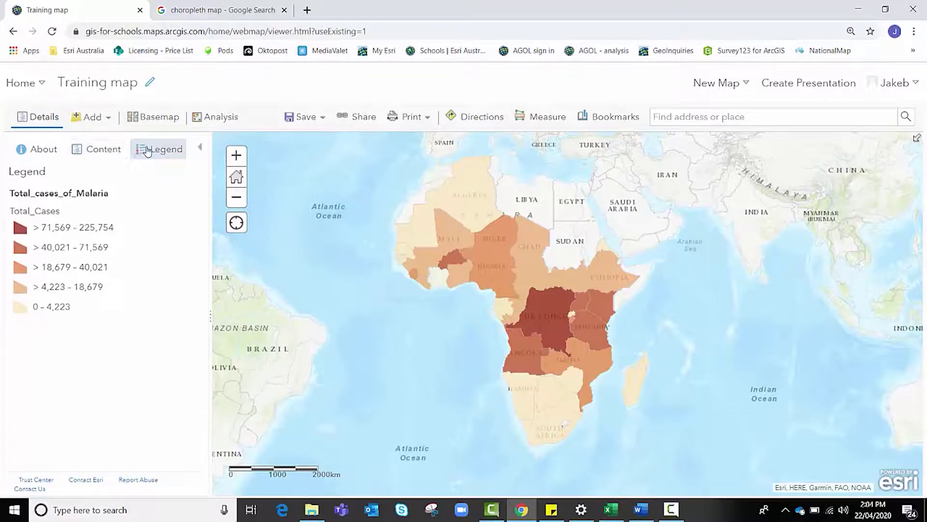
scroll(466, 249, "down", 1)
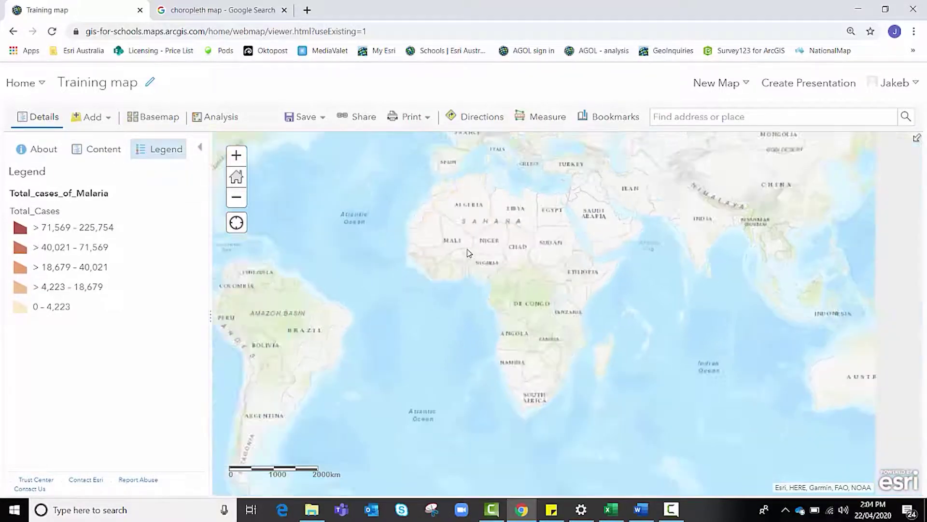
left_click_drag(685, 219, 723, 313)
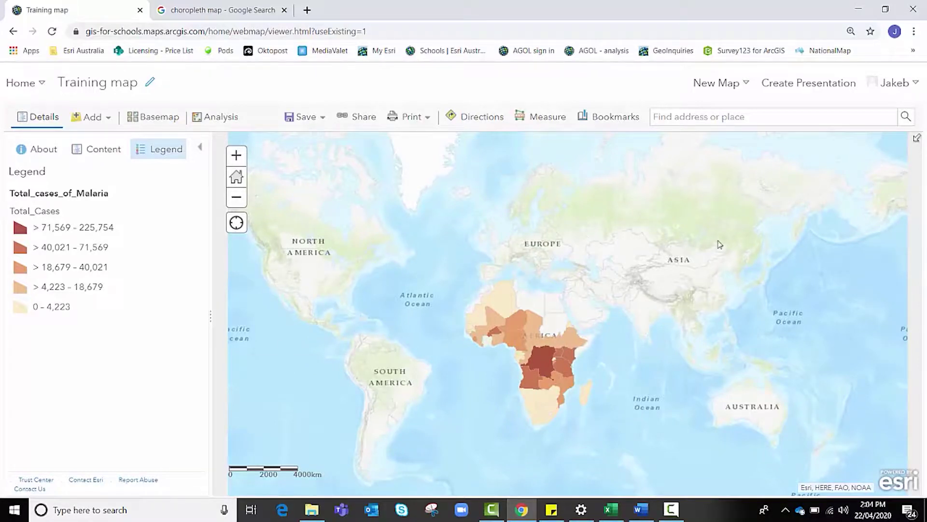
- Compare World Countries (Generalized) with the malaria layer, ending with only Total cases of Malaria visible
left_click(94, 148)
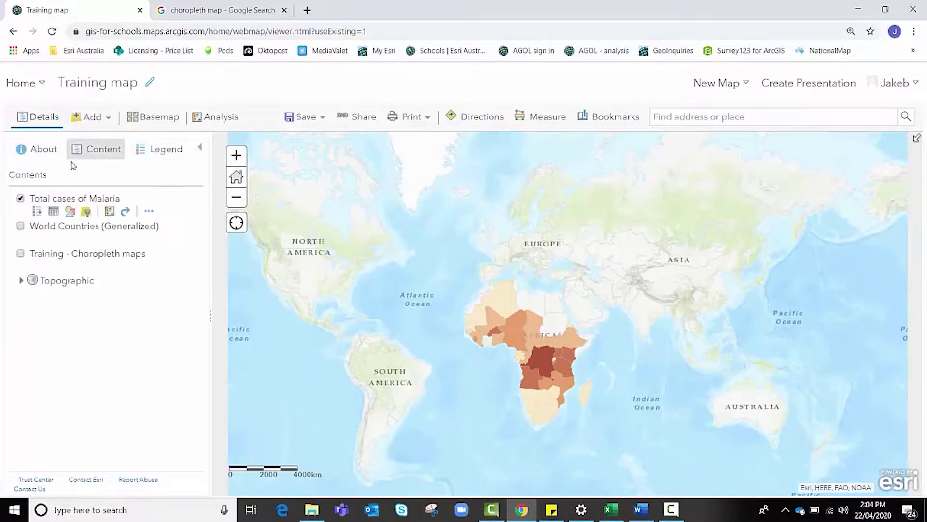
left_click(21, 225)
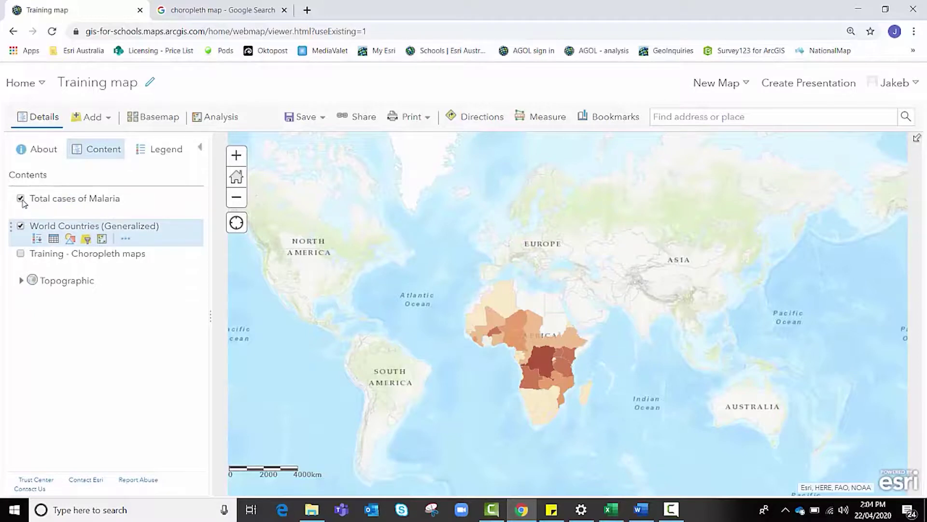
left_click(20, 198)
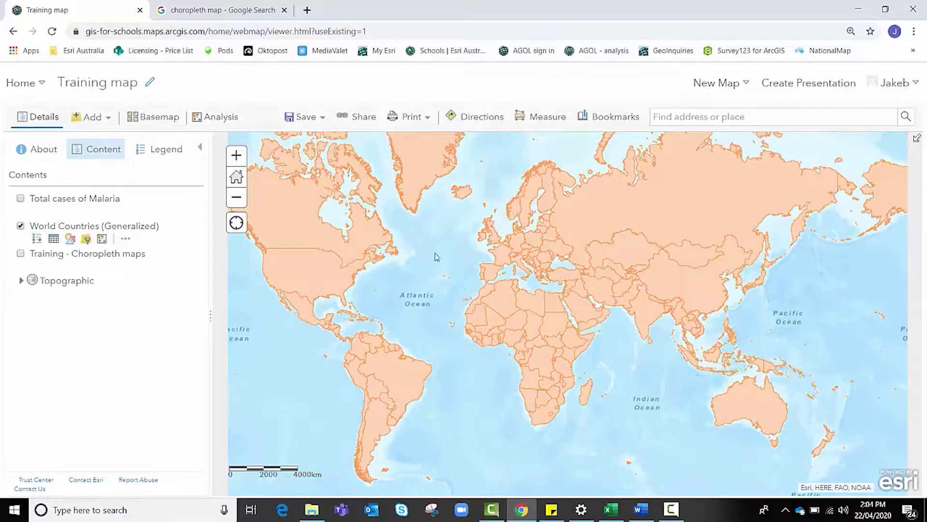
left_click(20, 225)
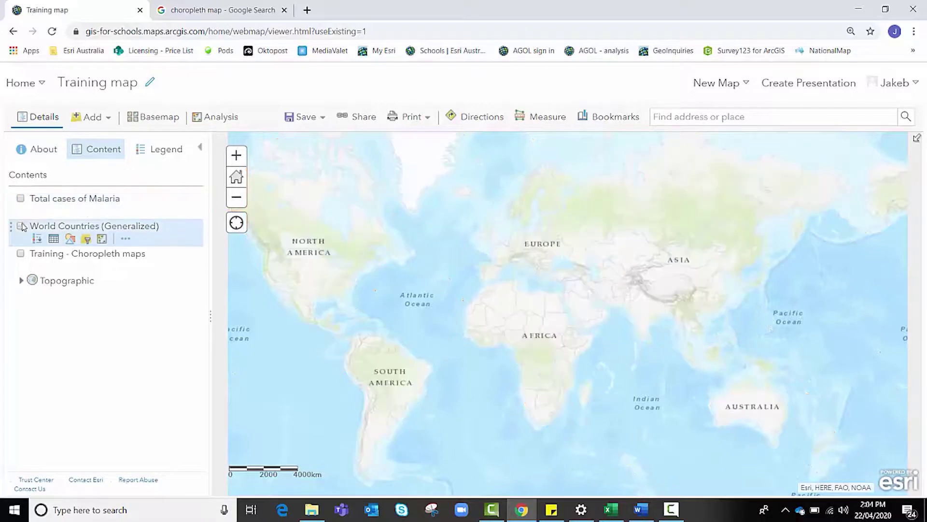
left_click(20, 198)
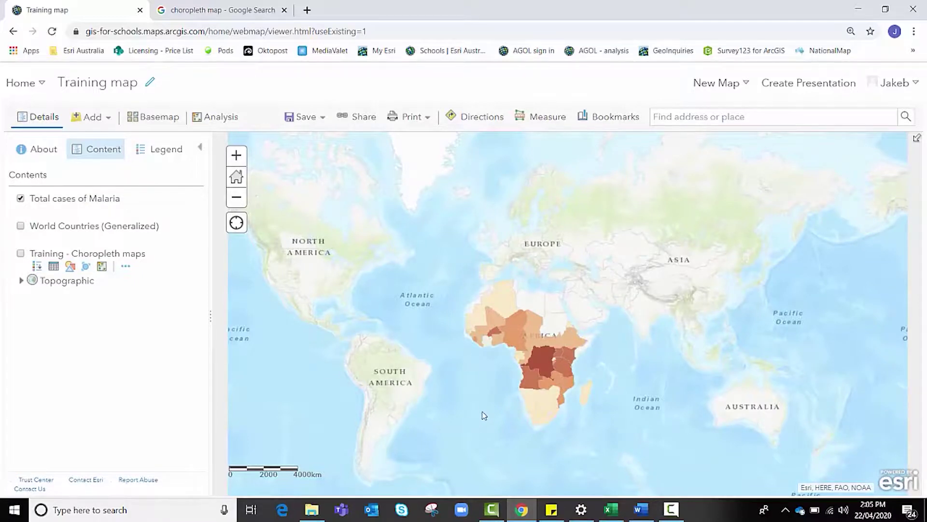
- Pan and zoom the map in on Africa
left_click_drag(484, 416, 520, 399)
scroll(534, 343, "up", 1)
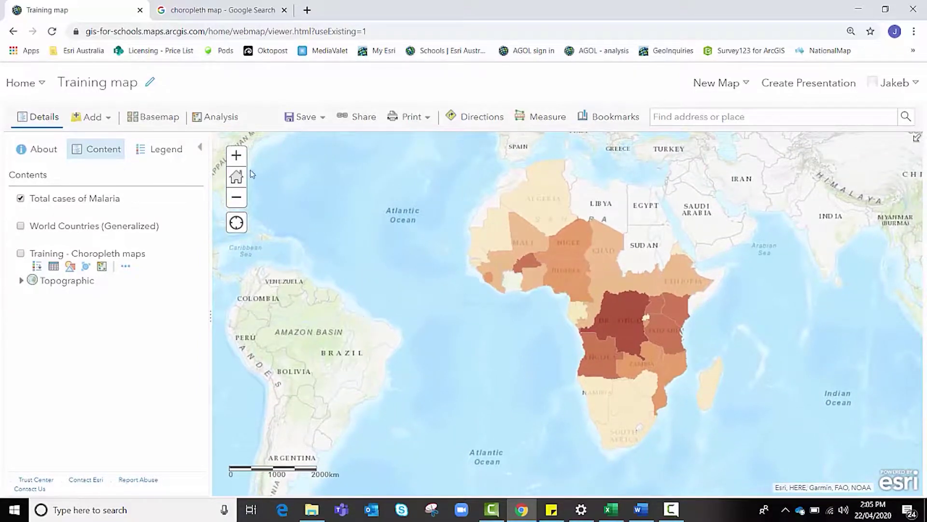
mouse_move(129, 201)
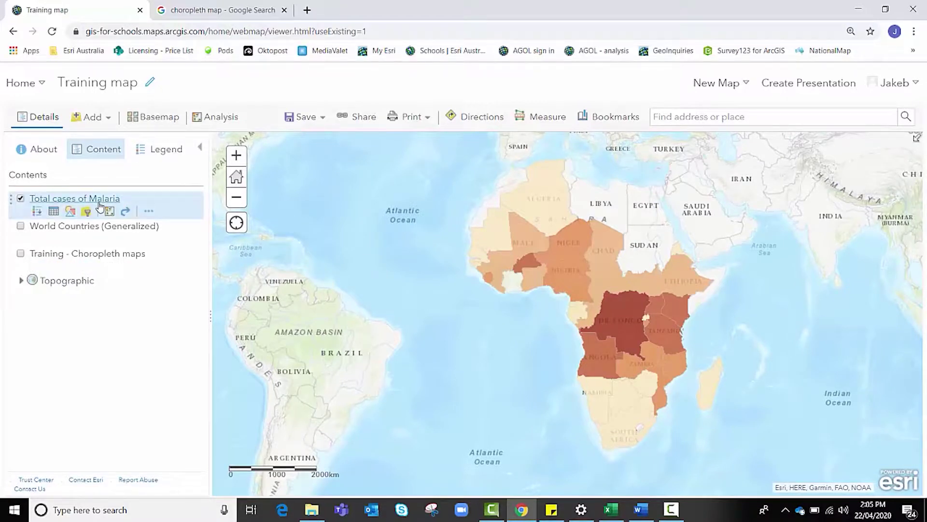
mouse_move(75, 230)
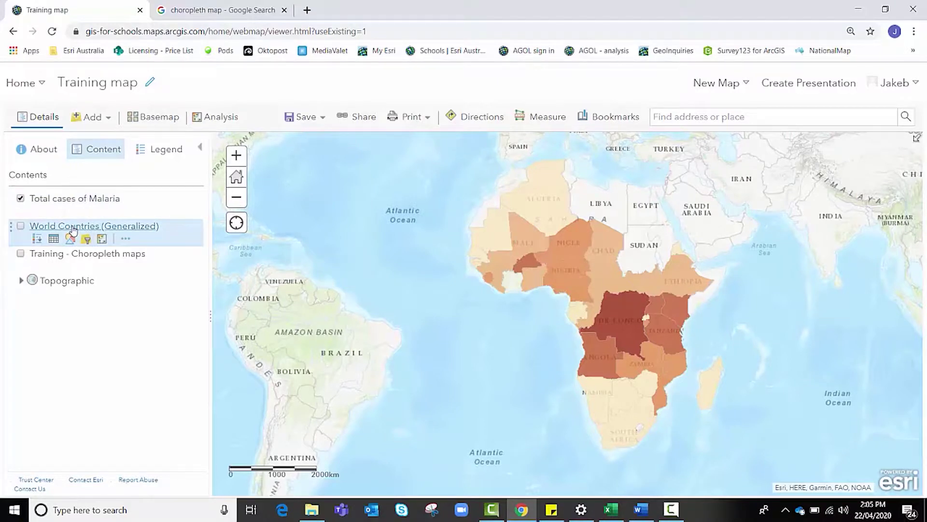
left_click(91, 117)
left_click(90, 118)
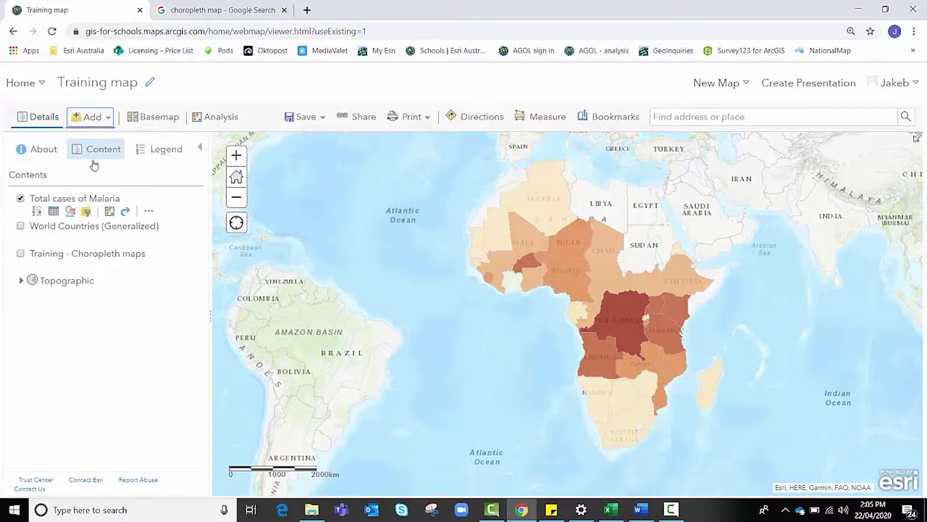
- View the World Countries and Total cases of Malaria attribute tables, then close the table
left_click(53, 238)
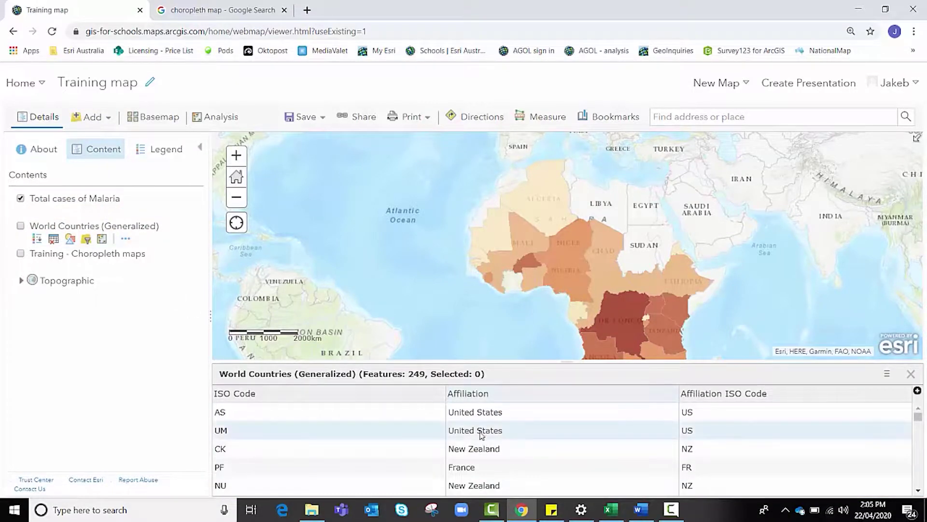
left_click(54, 239)
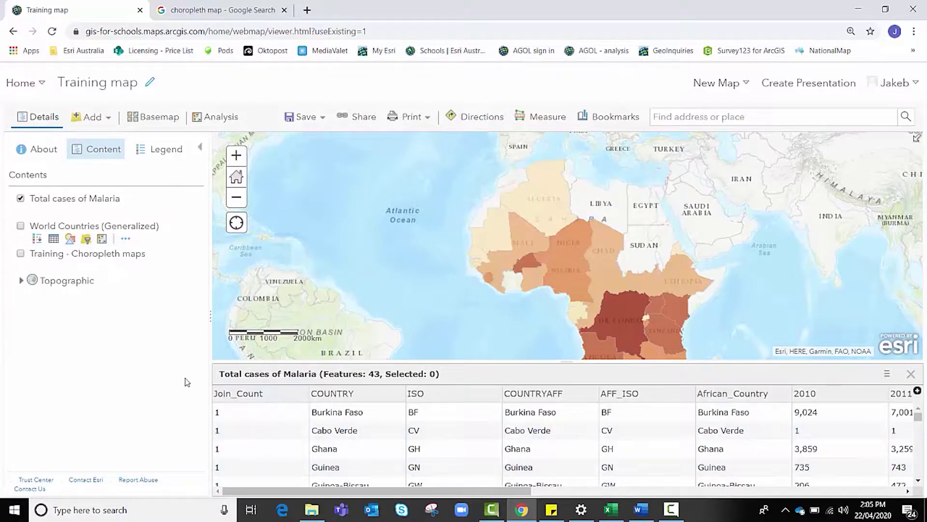
left_click(910, 375)
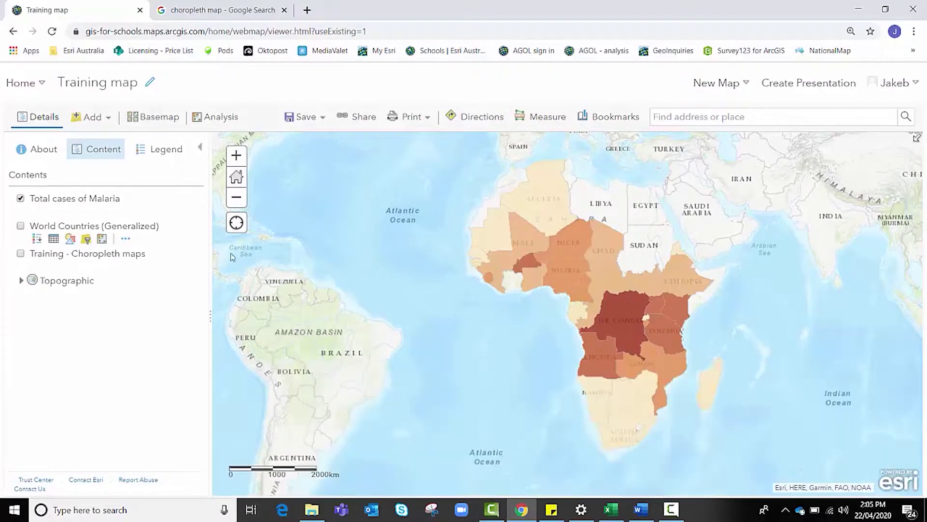